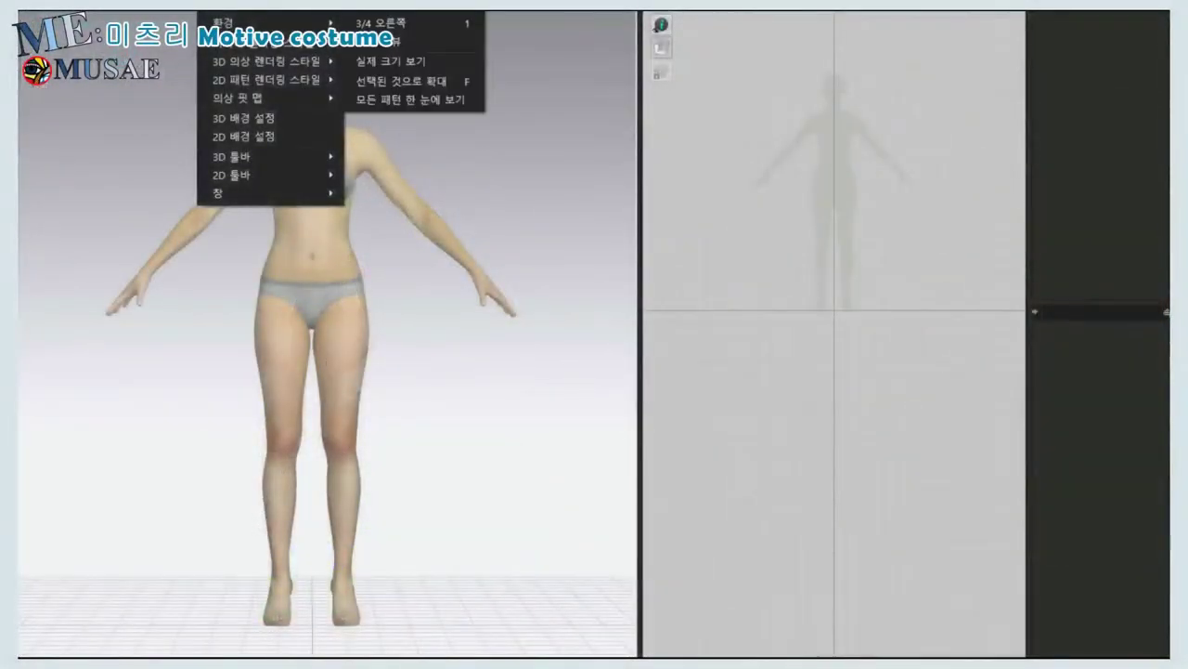
# - Dismiss the open view menu to show the avatar's body measurements
pyautogui.press('Escape')
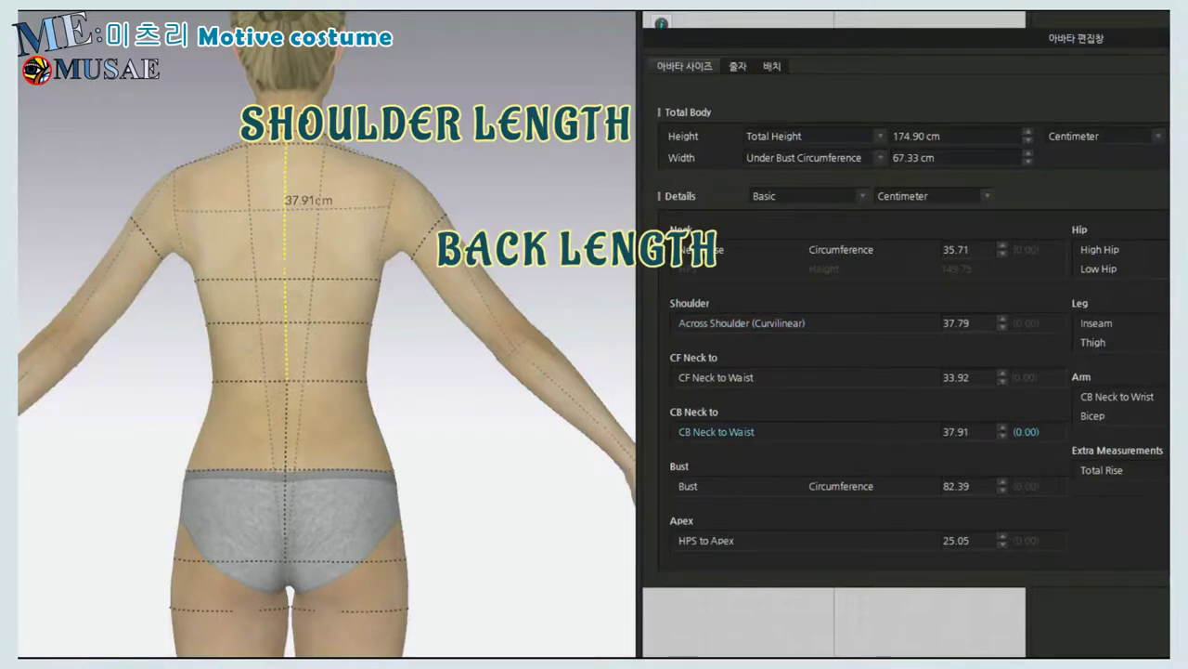
# - Show the bust and HPS-to-apex measurement lines on the avatar, then clear the selection
pyautogui.scroll(-1, 855, 390)
pyautogui.click(688, 448)
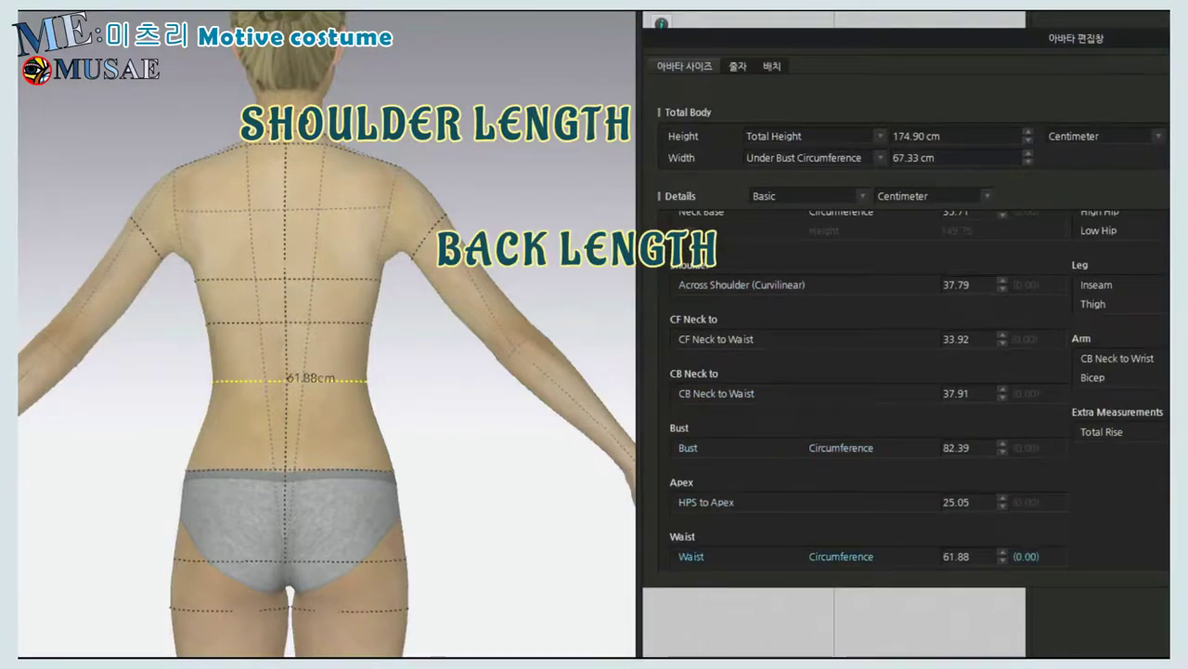
pyautogui.click(706, 501)
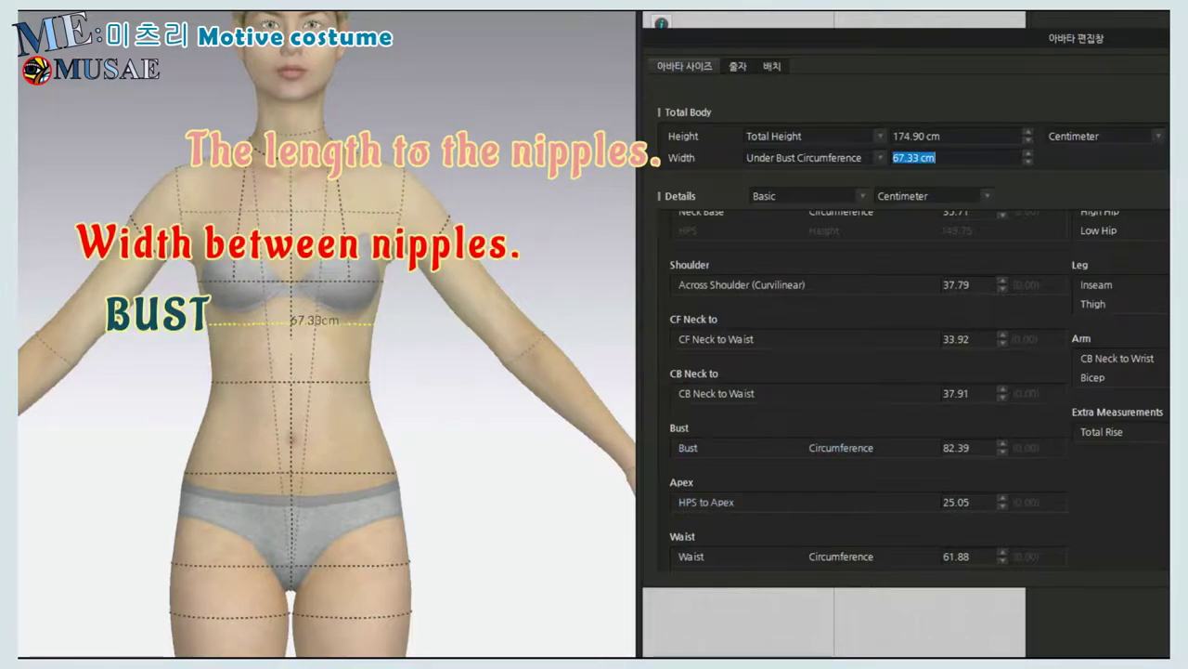
pyautogui.scroll(1, 854, 390)
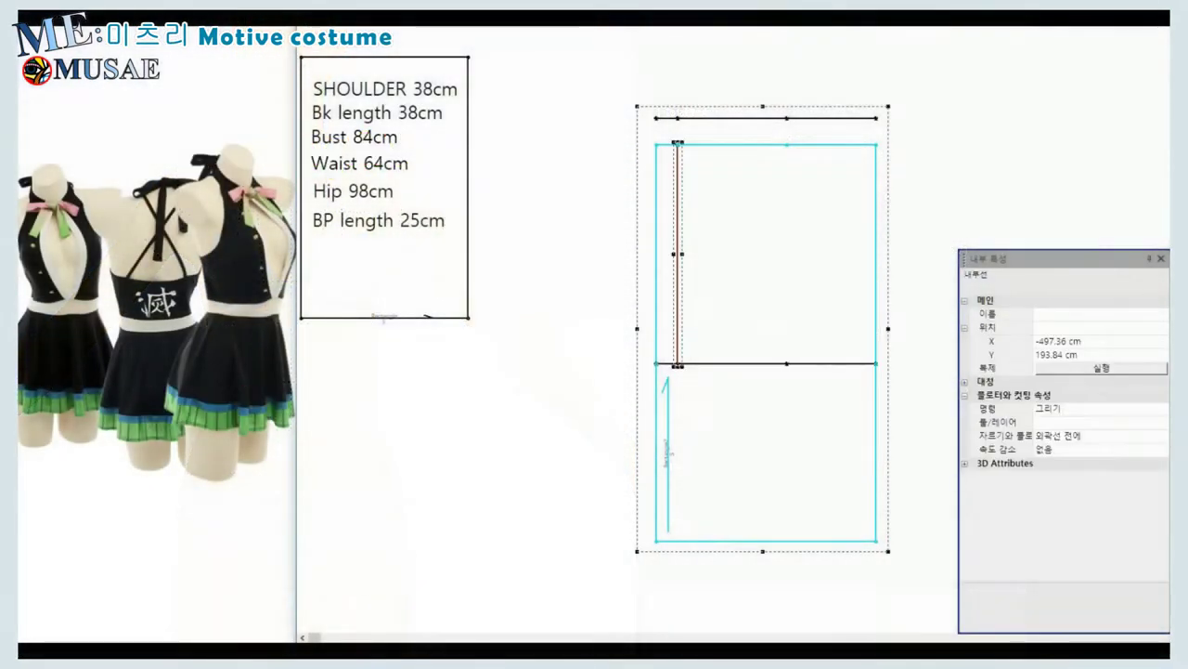
pyautogui.press('Escape')
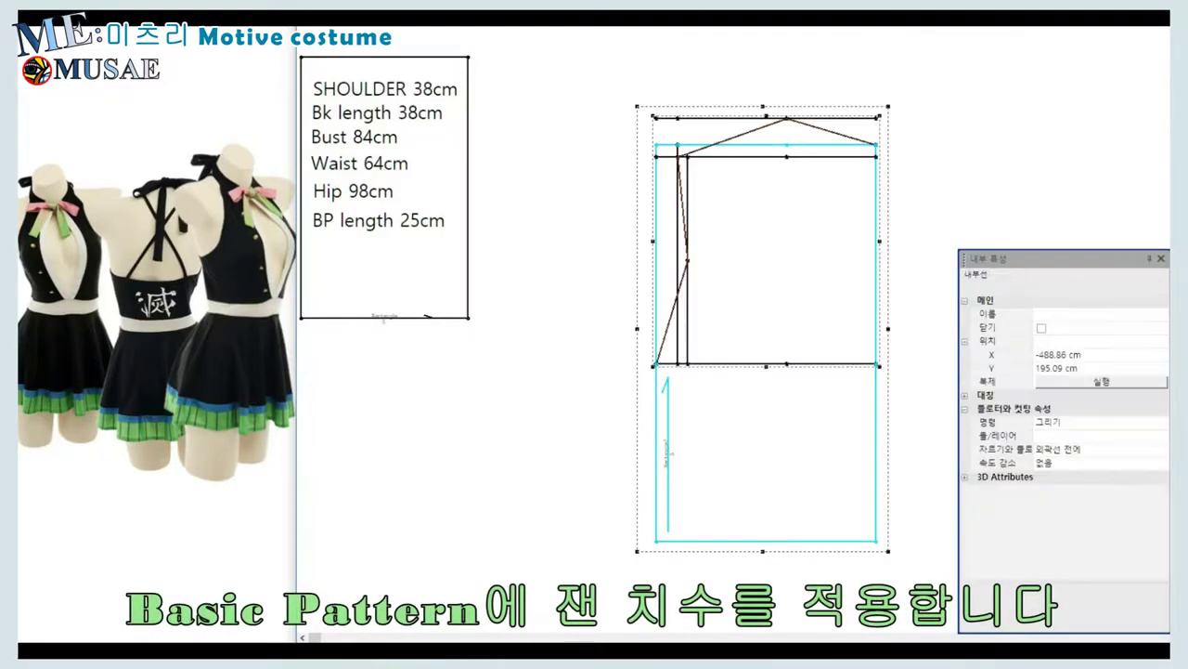
# - Reposition a shoulder point and curve the shoulder segment on the bodice block
pyautogui.click(842, 135)
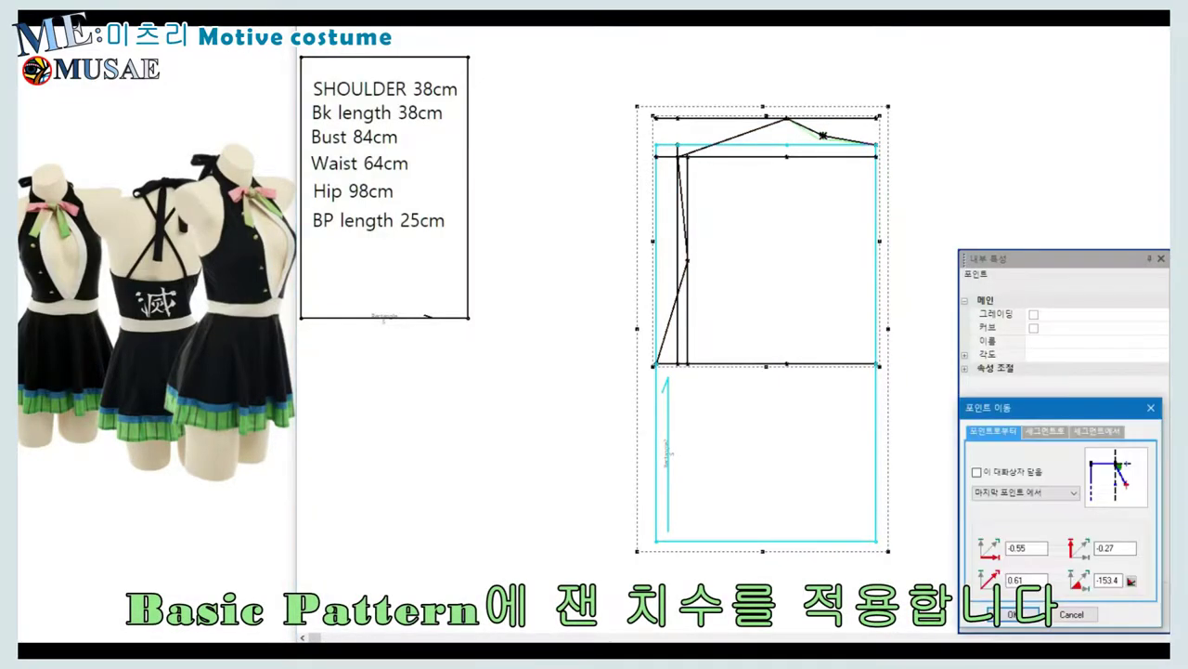
pyautogui.rightClick(733, 222)
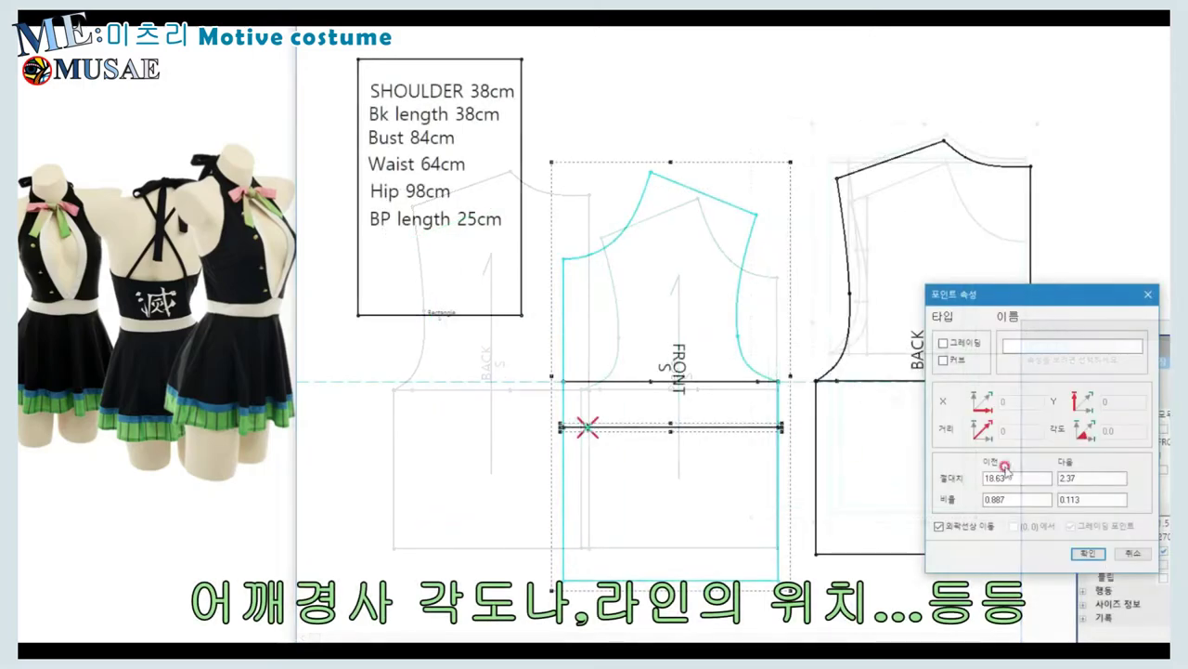
pyautogui.press('Return')
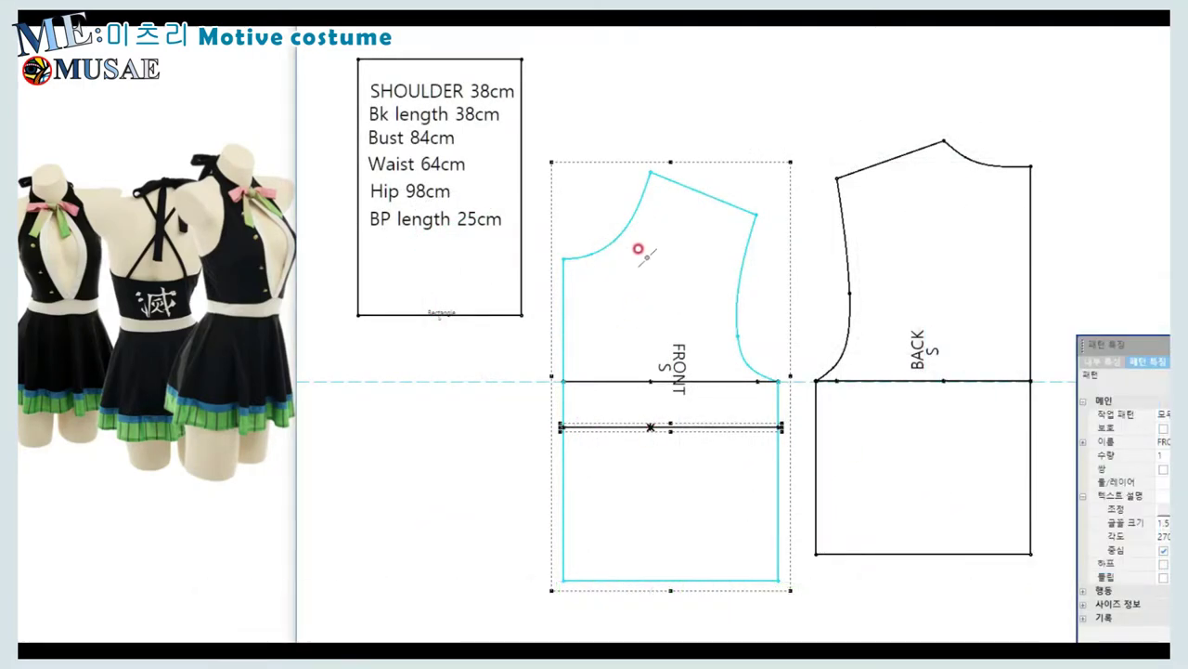
# - Add a bust dart to the front bodice and extend the front and back pieces downward
pyautogui.click(650, 428)
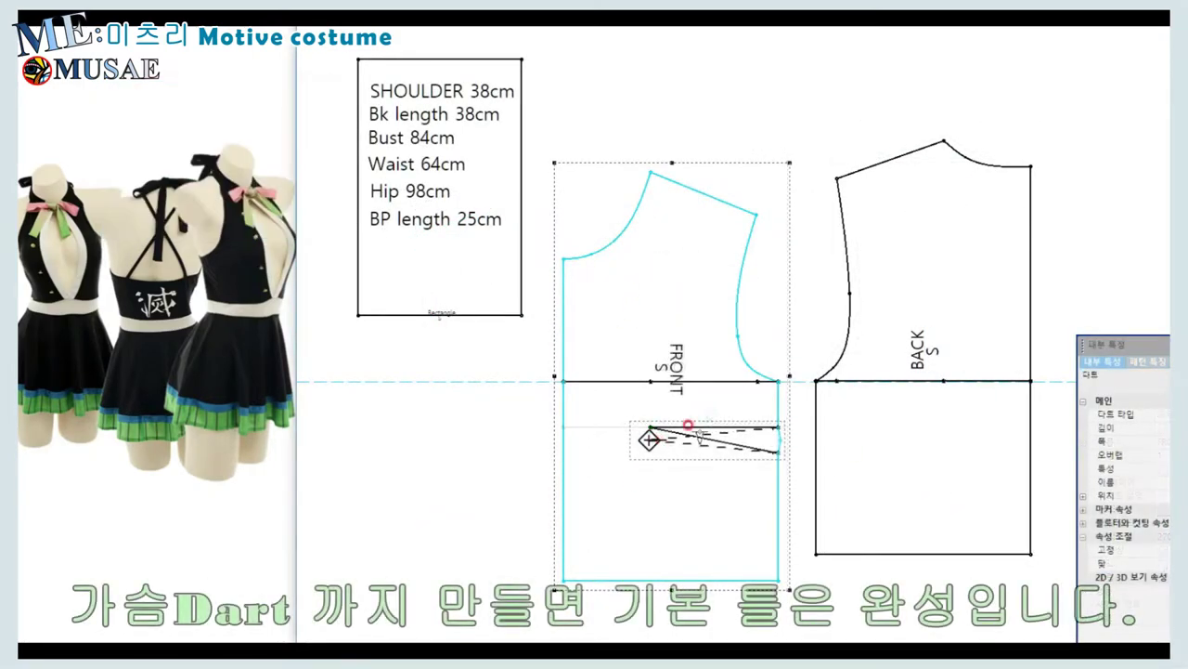
pyautogui.click(780, 452)
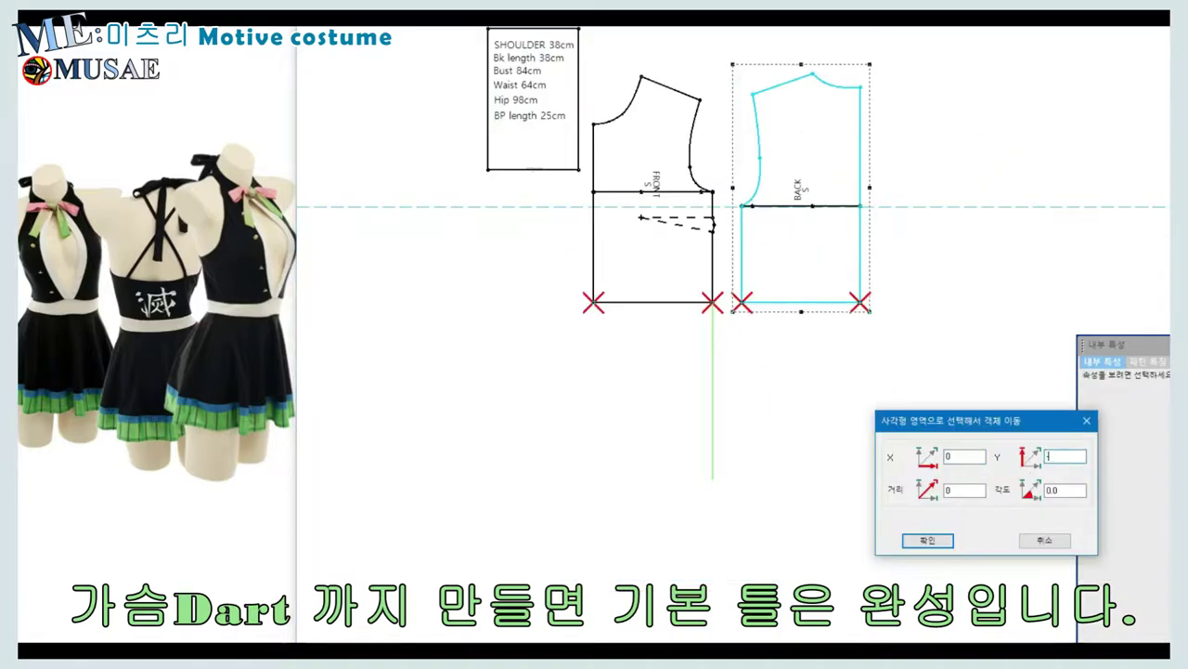
pyautogui.press('Return')
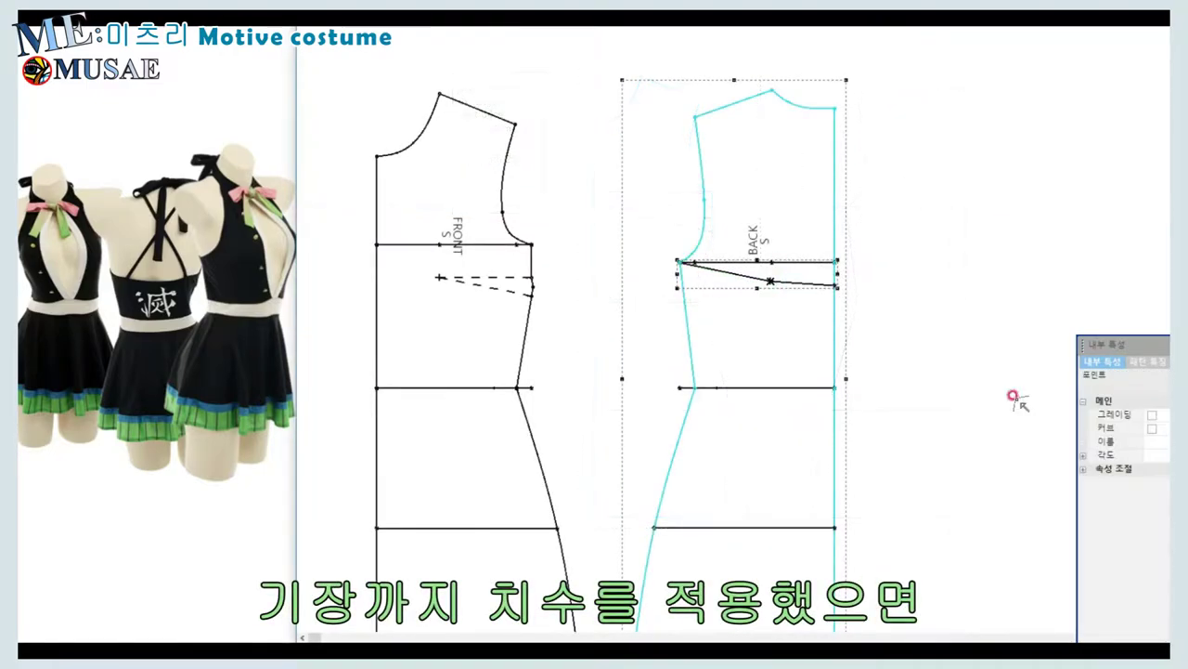
# - Draw a line parallel to the back waistline and a diagonal style line from the waistline
pyautogui.click(780, 288)
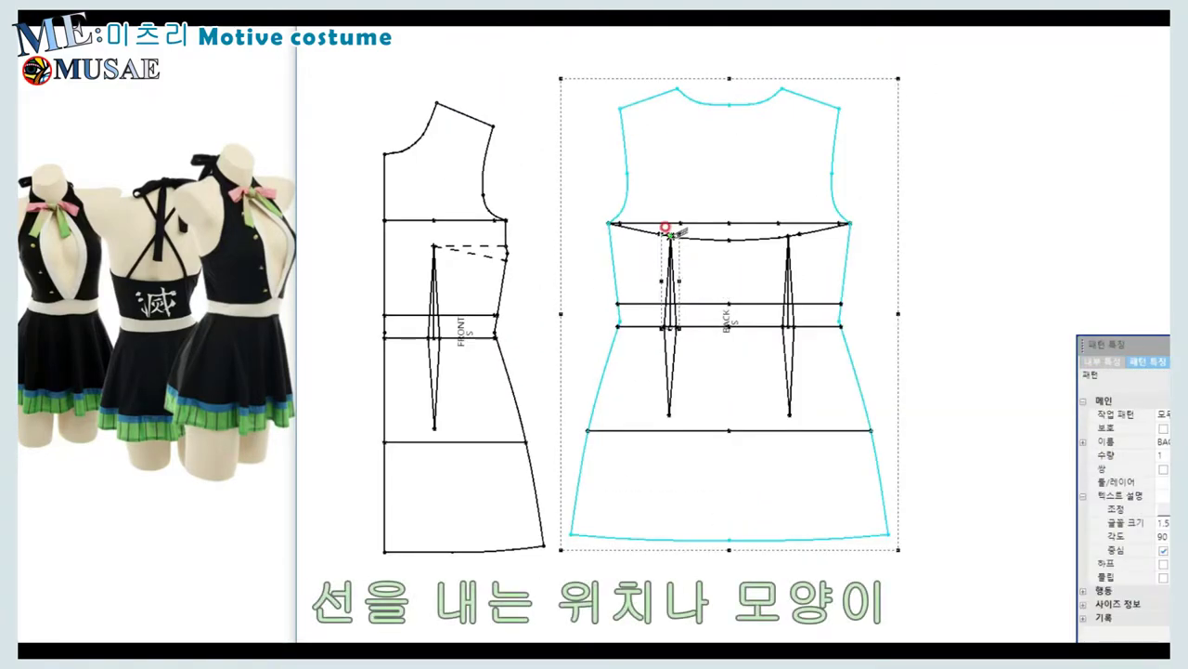
pyautogui.click(666, 226)
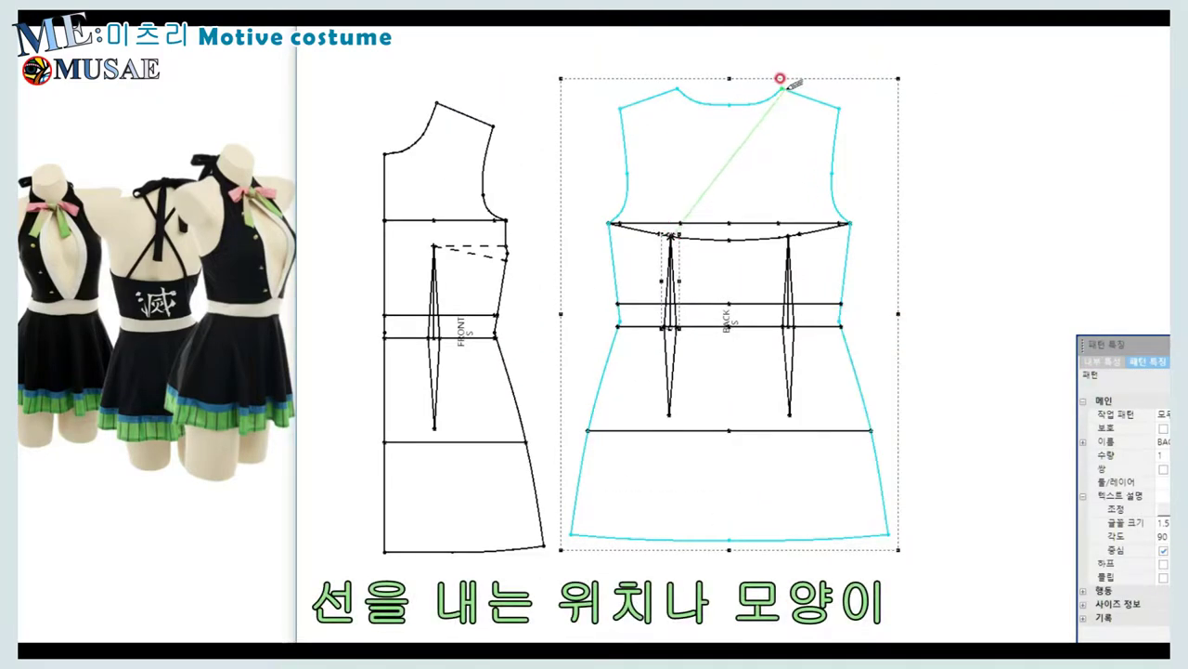
# - End the diagonal style line at the neckline, then select the upper back and FRONT bodice pieces
pyautogui.rightClick(780, 78)
pyautogui.click(817, 109)
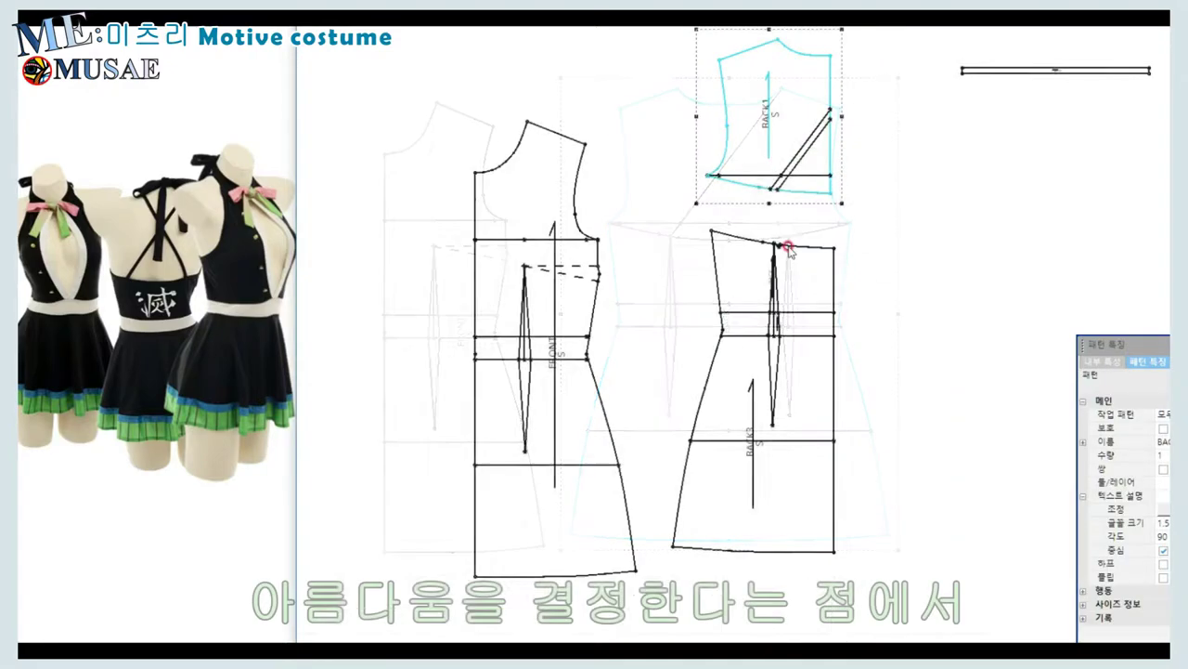
pyautogui.click(787, 249)
pyautogui.scroll(5, 787, 249)
pyautogui.scroll(-5, 787, 387)
pyautogui.click(770, 174)
pyautogui.scroll(1, 770, 175)
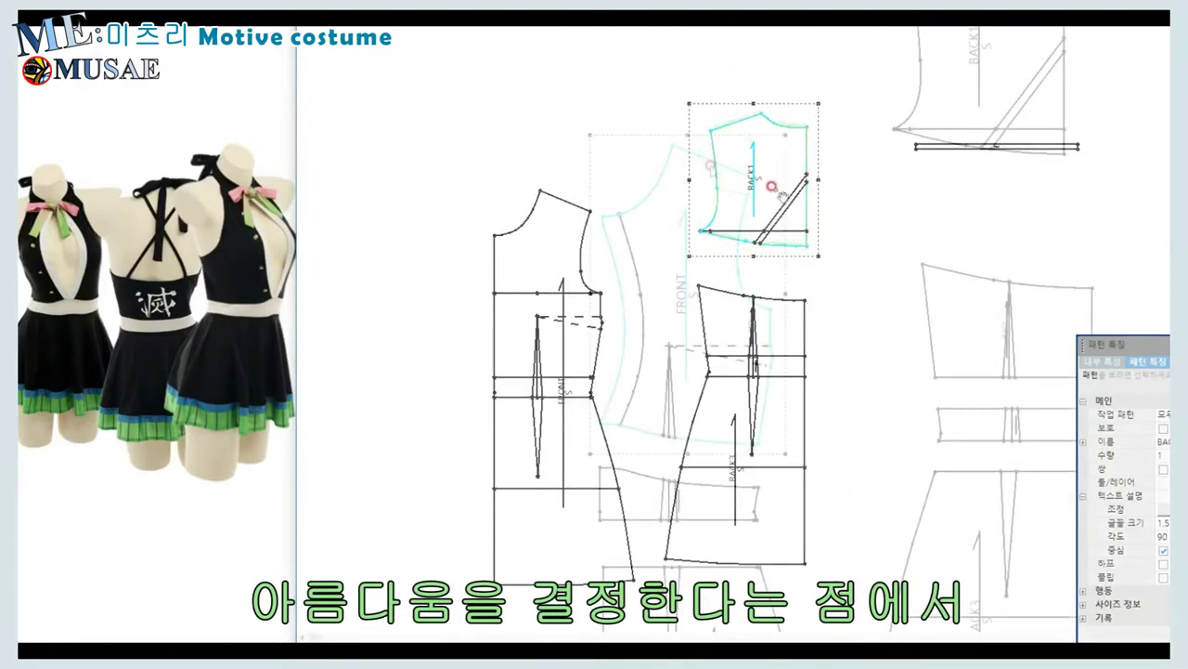
pyautogui.scroll(2, 671, 164)
pyautogui.scroll(1, 672, 163)
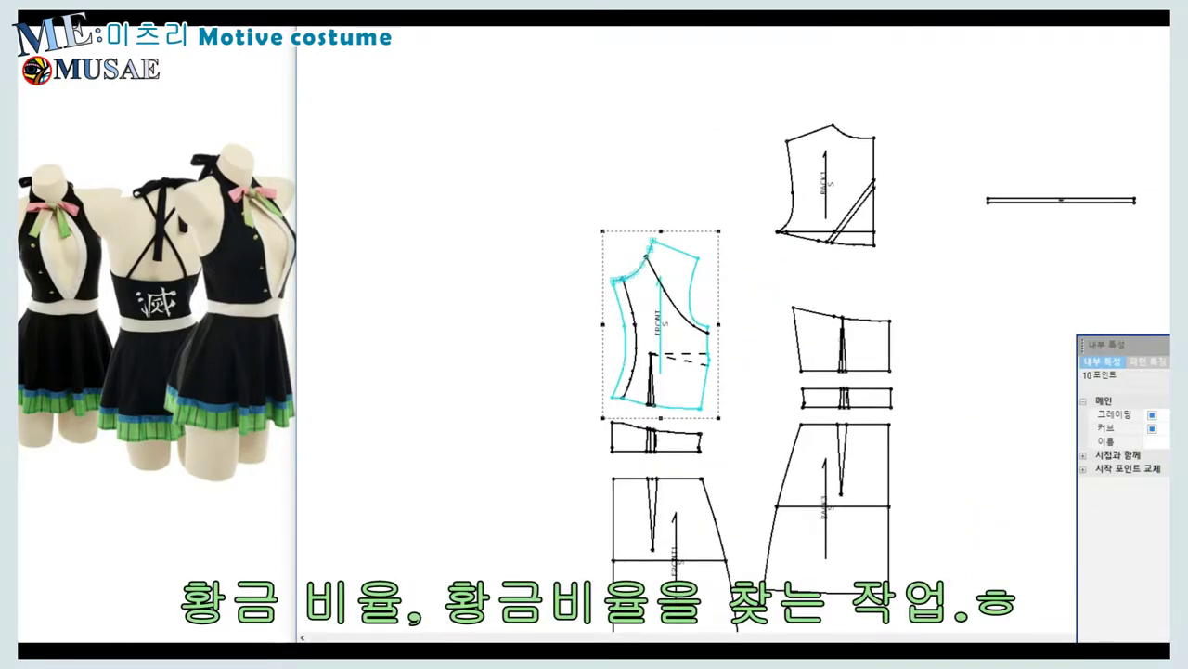
# - Measure the front neckline, add flare to the front skirt and turn the FRONT1 piece upright
pyautogui.click(630, 263)
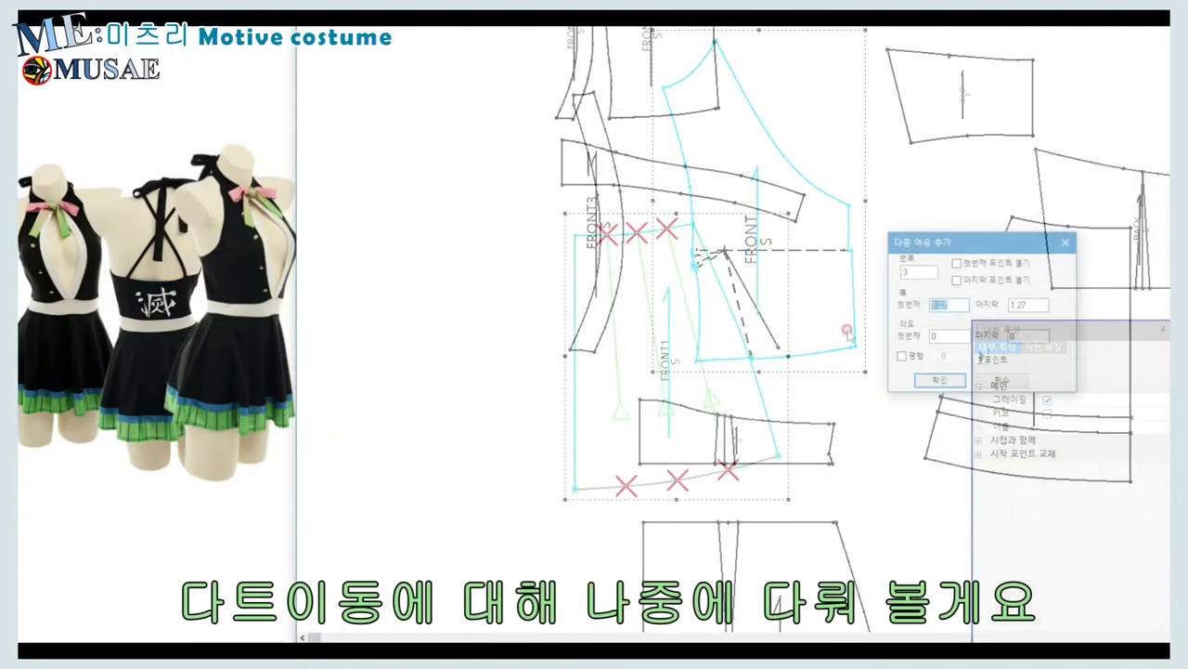
pyautogui.press('Return')
pyautogui.rightClick(762, 257)
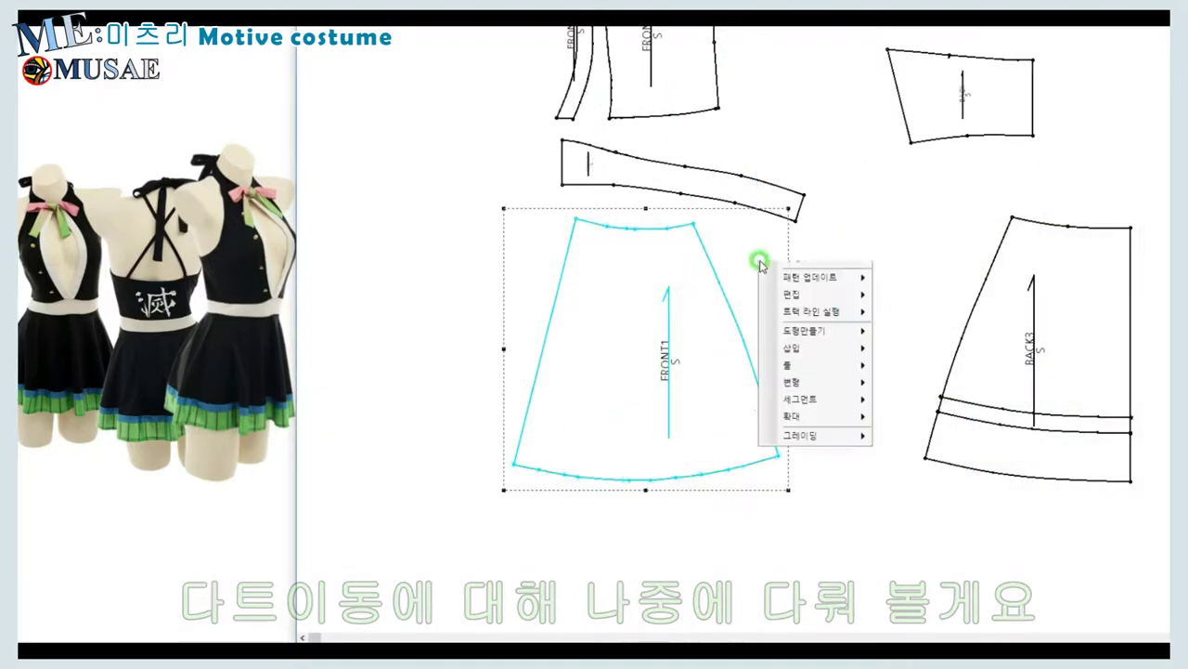
pyautogui.moveTo(615, 237); pyautogui.dragTo(632, 271)
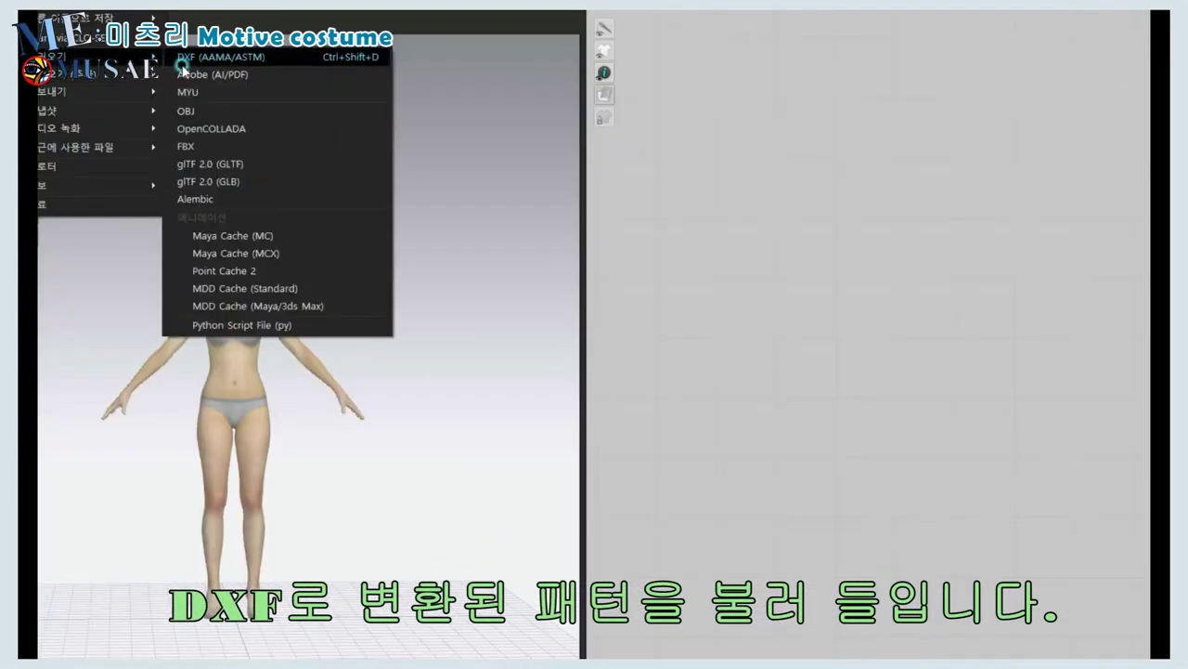
# - Import the DXF dress pattern, discarding the unsaved garment and confirming the import options
pyautogui.click(183, 61)
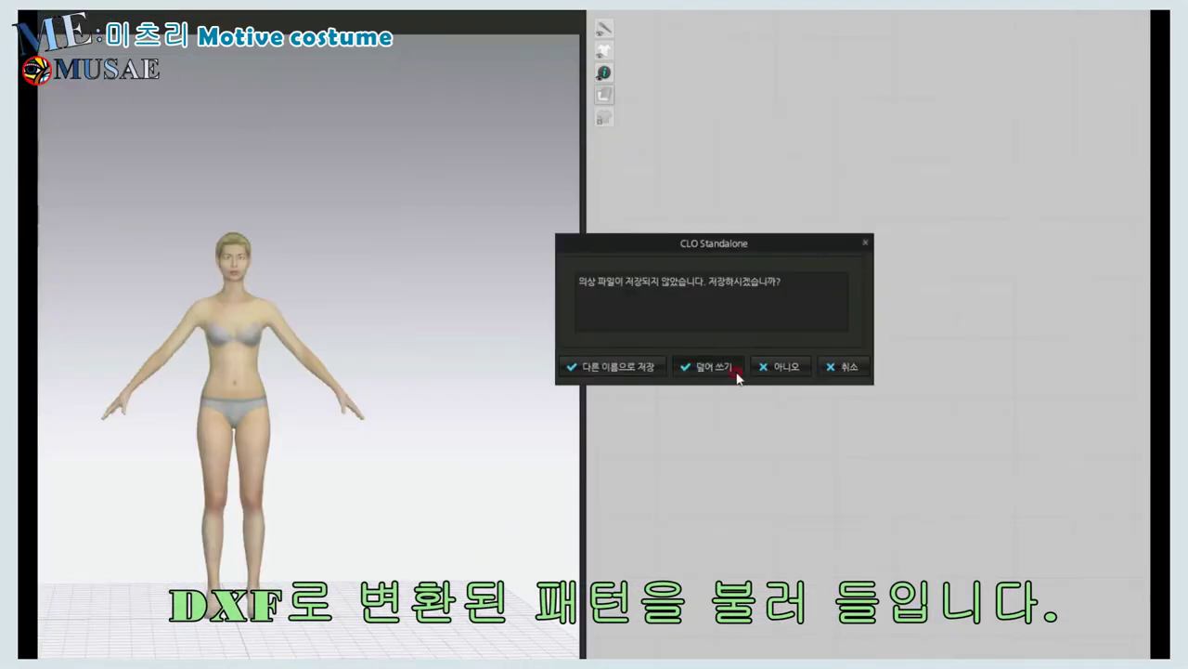
pyautogui.click(770, 366)
pyautogui.click(764, 444)
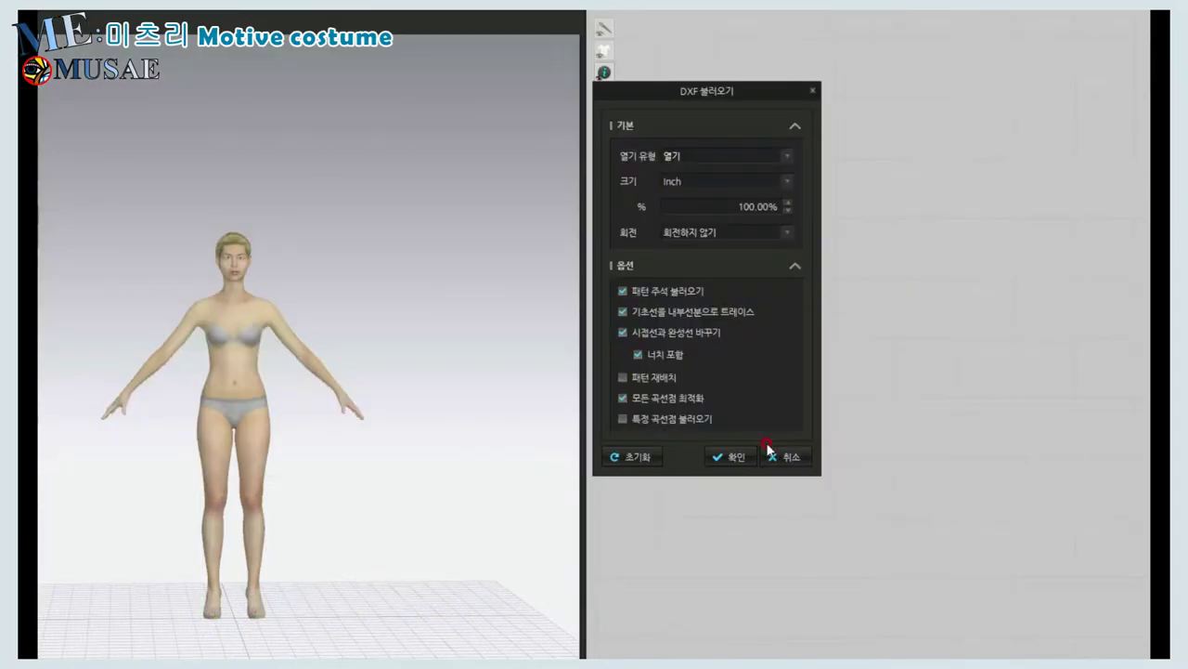
pyautogui.click(743, 455)
# - Move the left skirt piece down to the hip and shift the right skirt piece into place
pyautogui.click(371, 255)
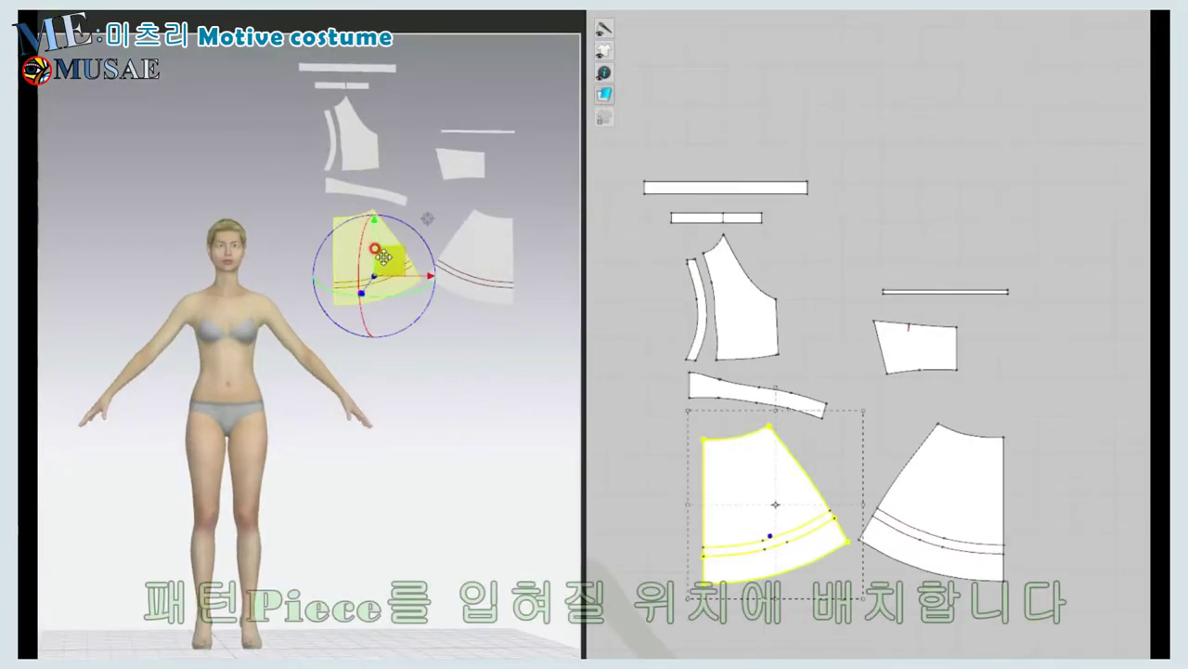
pyautogui.moveTo(372, 257); pyautogui.dragTo(279, 437)
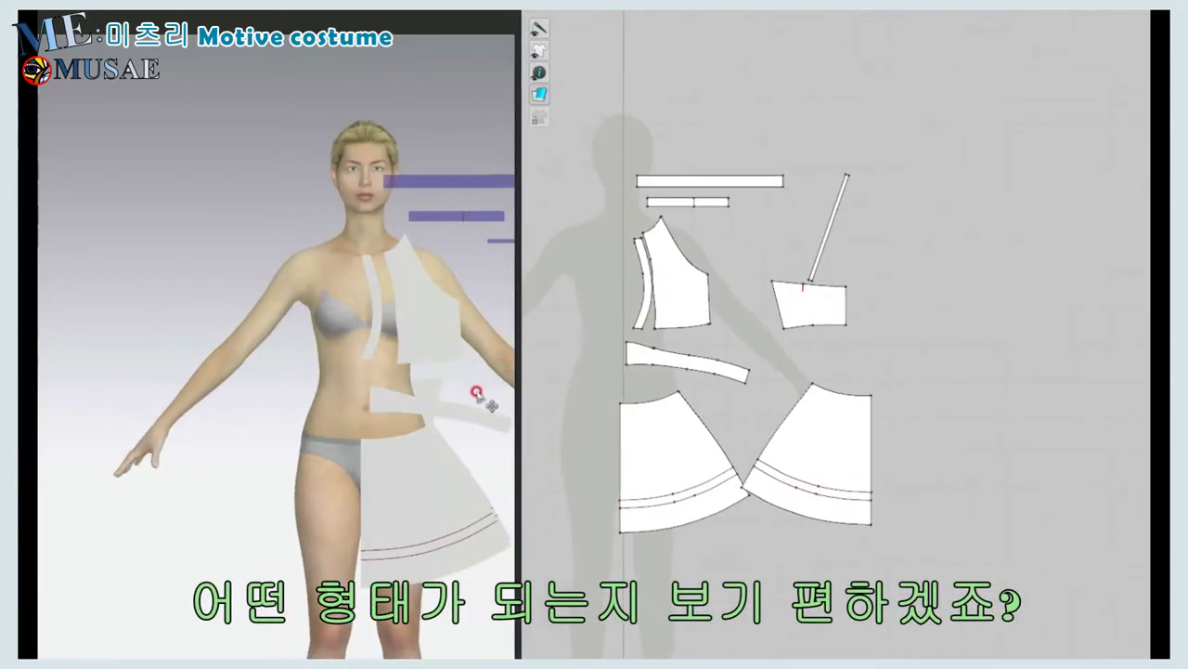
pyautogui.moveTo(834, 455); pyautogui.dragTo(850, 454)
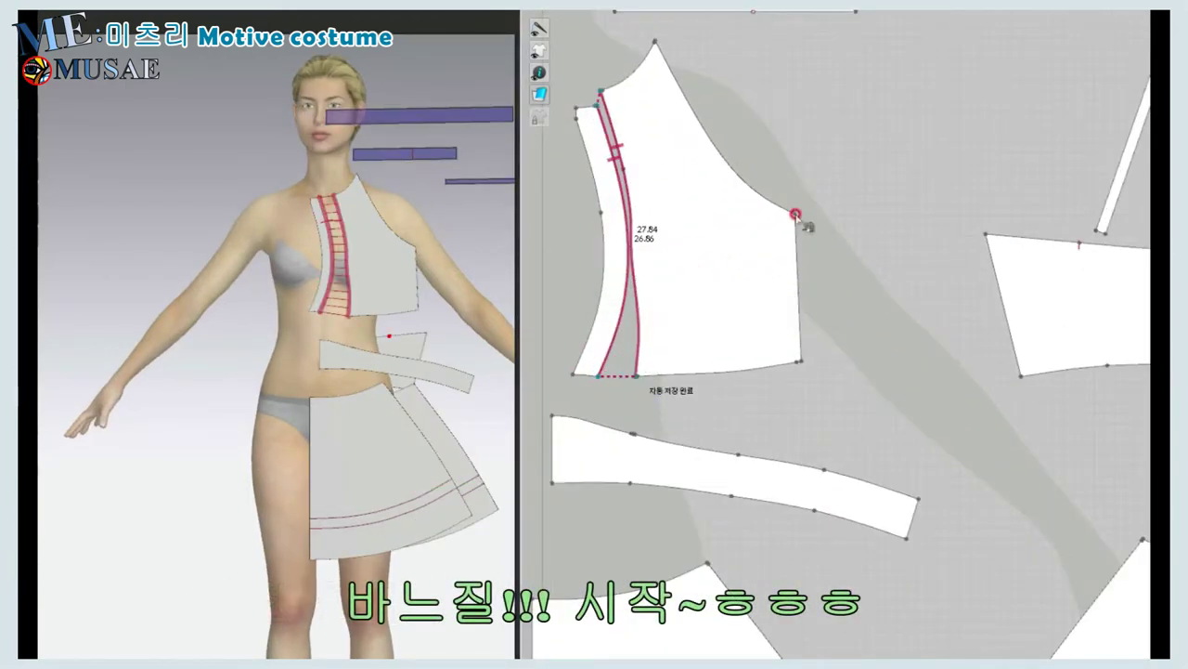
# - Finish the side-piece seam, start a seam on the lower piece and move the back piece onto the avatar's back
pyautogui.click(1020, 371)
pyautogui.scroll(-2, 932, 377)
pyautogui.moveTo(932, 377); pyautogui.dragTo(1077, 331, button='middle')
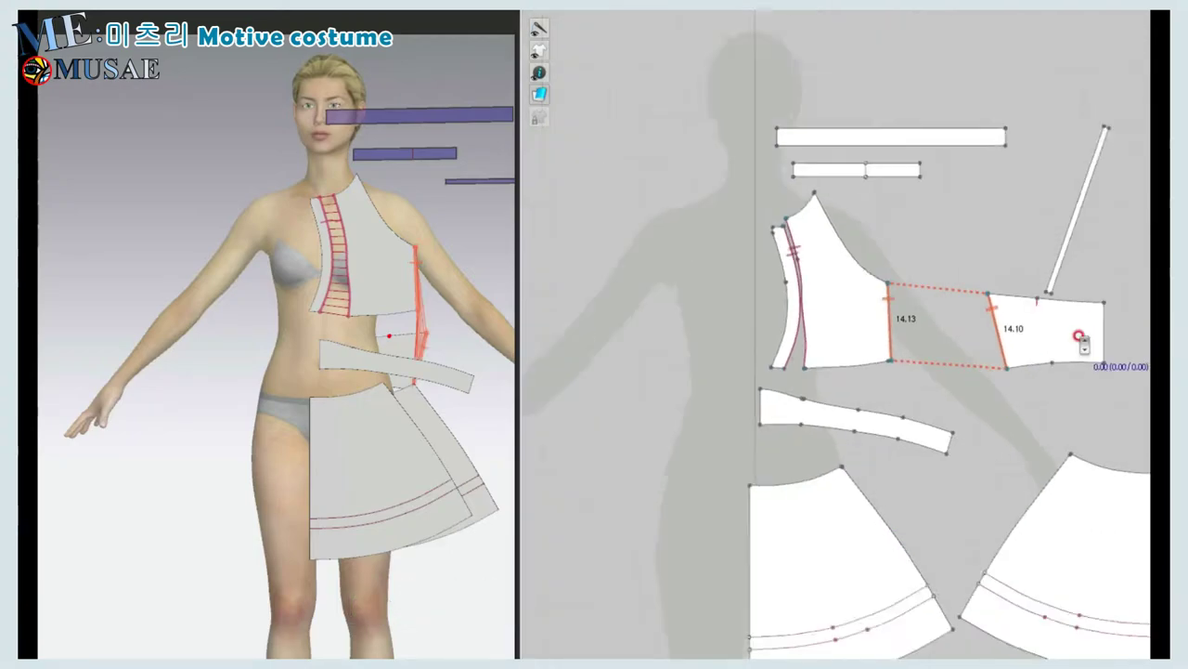
pyautogui.scroll(2, 857, 451)
pyautogui.scroll(2, 810, 416)
pyautogui.moveTo(233, 446); pyautogui.dragTo(417, 349, button='right')
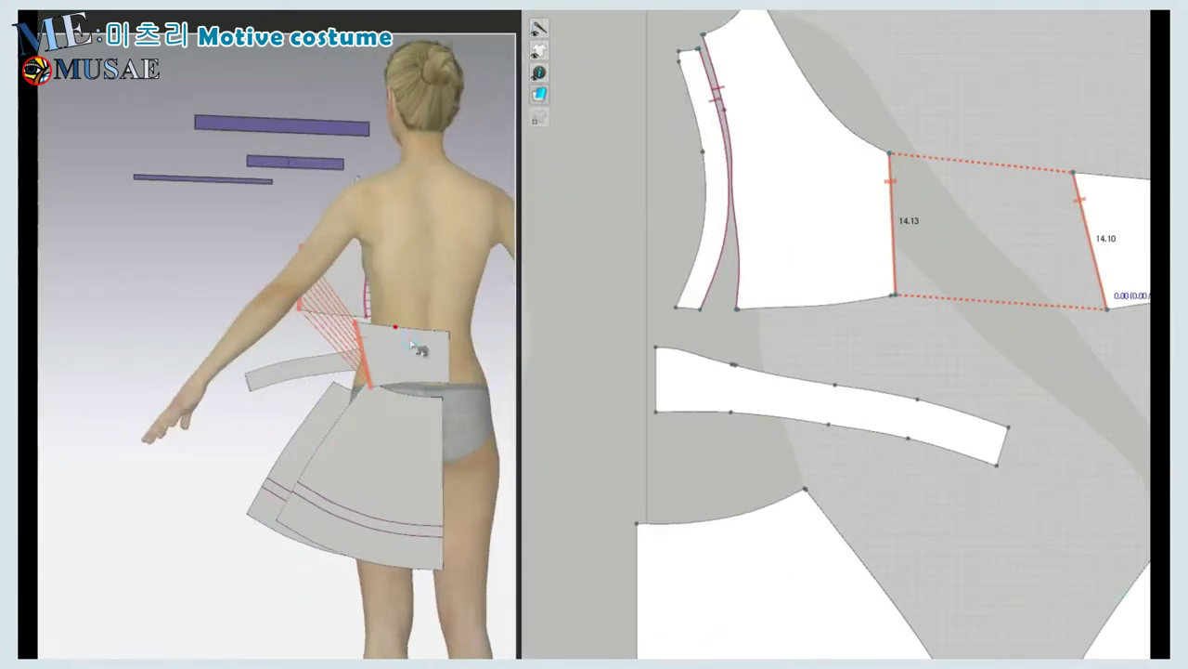
pyautogui.moveTo(420, 367); pyautogui.dragTo(411, 267)
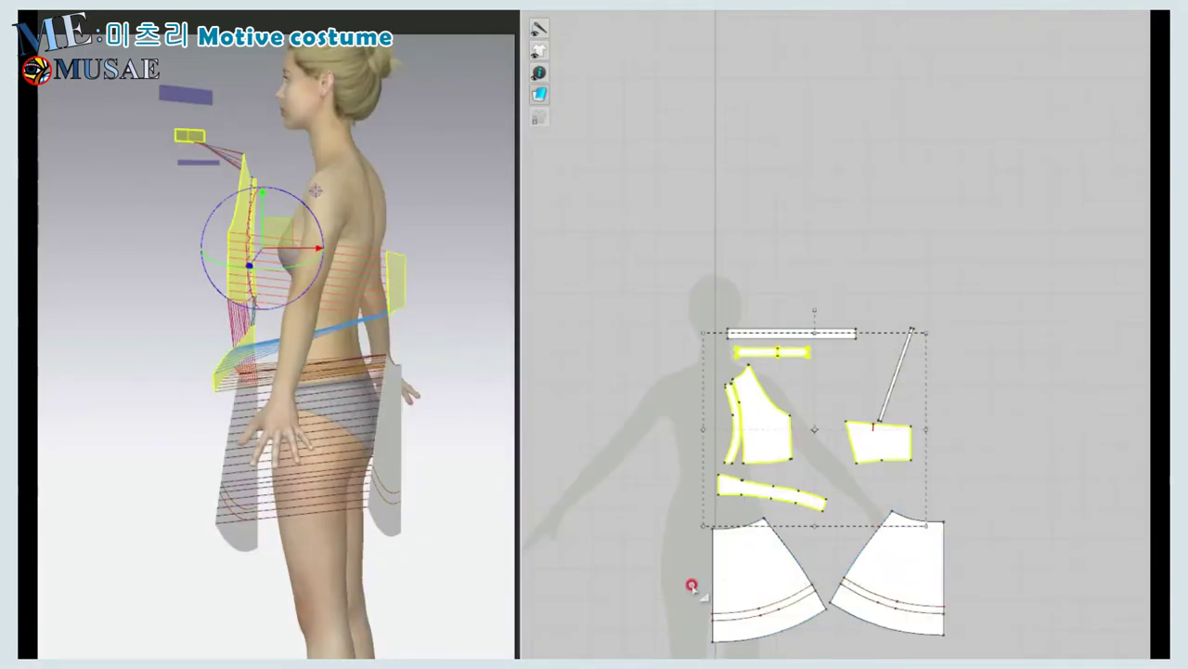
# - Make a symmetric copy of the selected pieces including their seams and place it beside them
pyautogui.keyDown('shift'); pyautogui.click(750, 564); pyautogui.keyUp('shift')
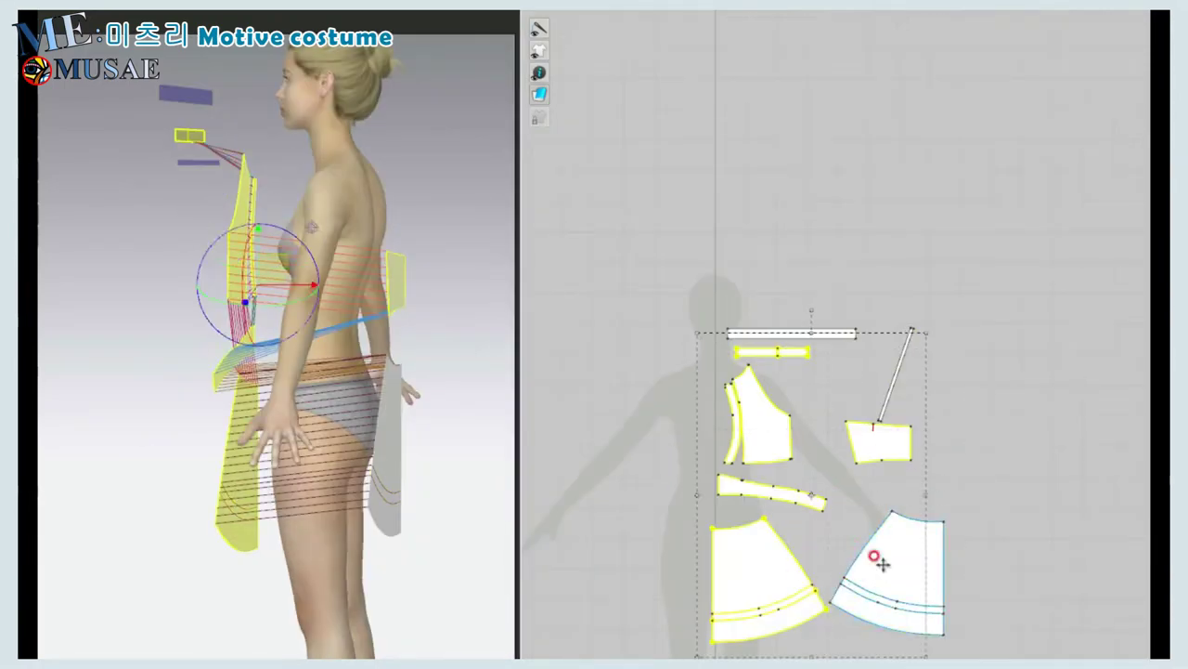
pyautogui.rightClick(754, 424)
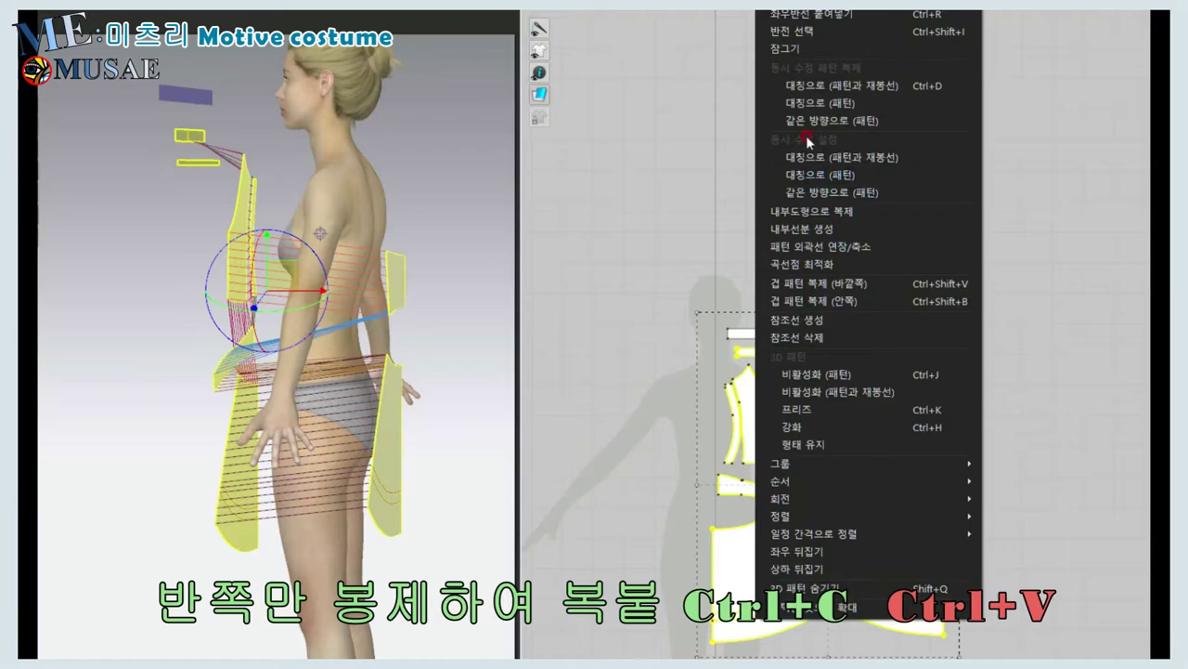
pyautogui.click(847, 90)
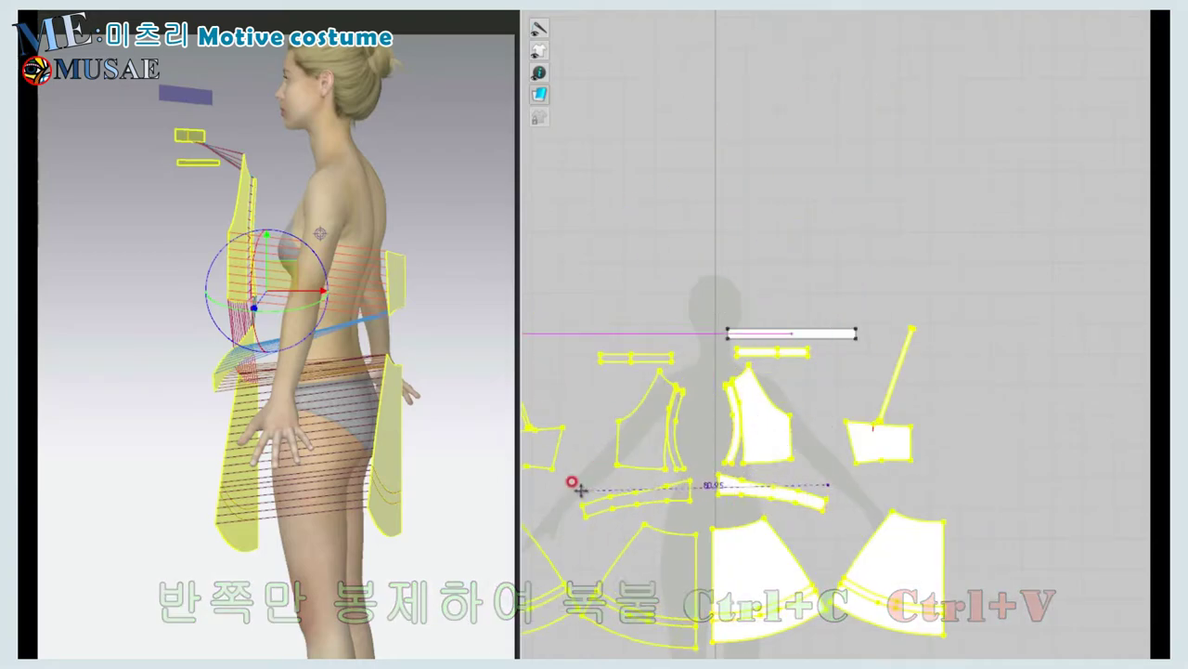
pyautogui.click(596, 529)
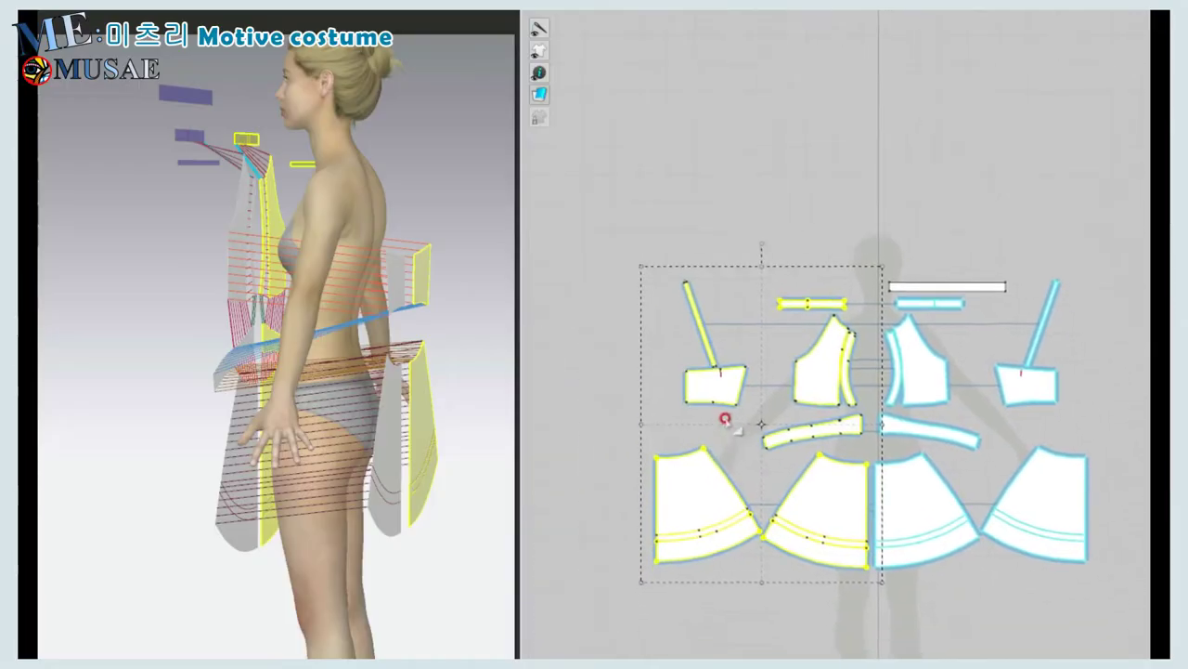
# - Start a Segment Sewing seam on the neckline edge toward the collar
pyautogui.press('n')
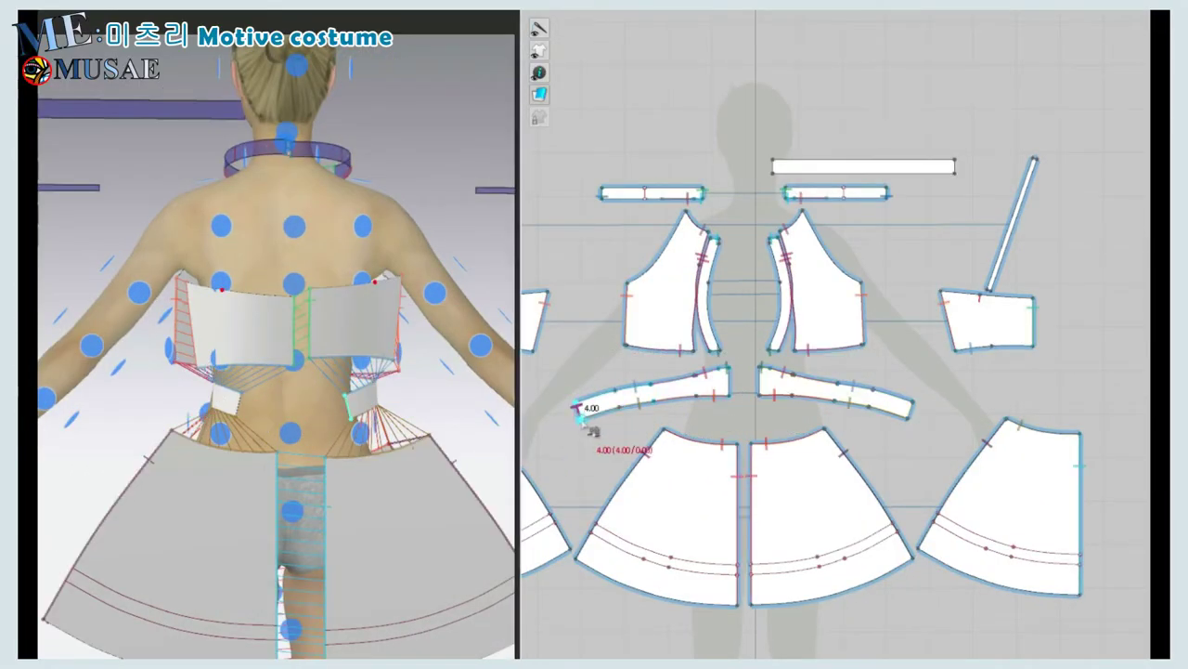
pyautogui.moveTo(411, 461); pyautogui.dragTo(398, 509, button='right')
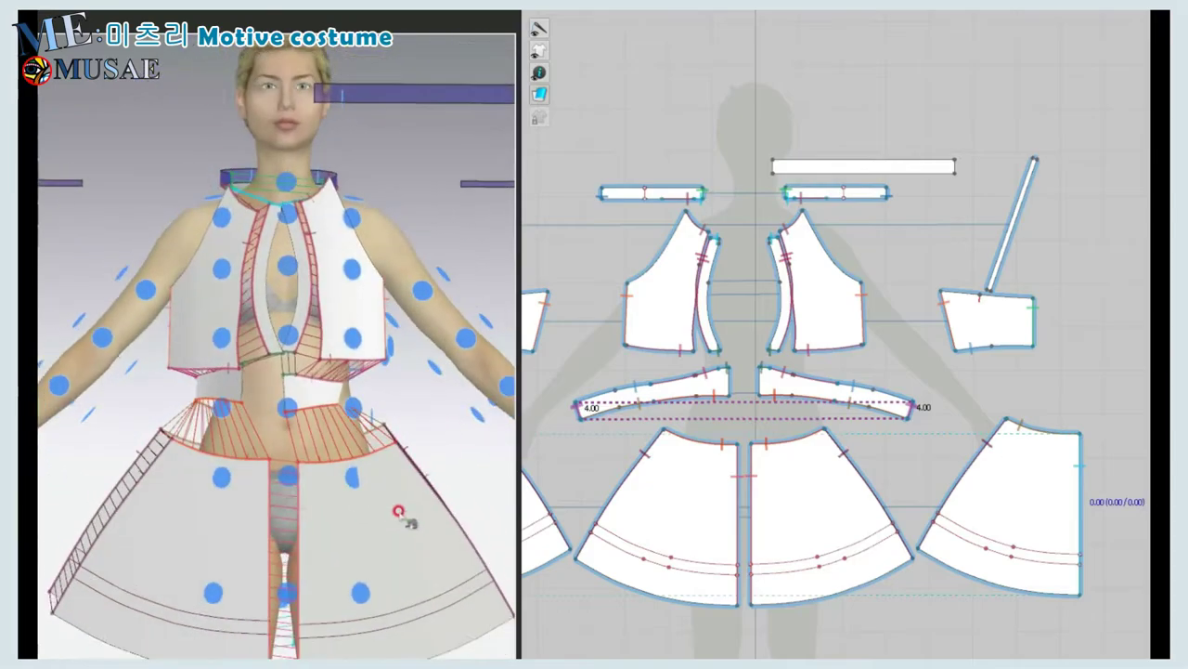
pyautogui.click(321, 221)
pyautogui.scroll(2, 323, 225)
pyautogui.moveTo(323, 225); pyautogui.dragTo(327, 185, button='right')
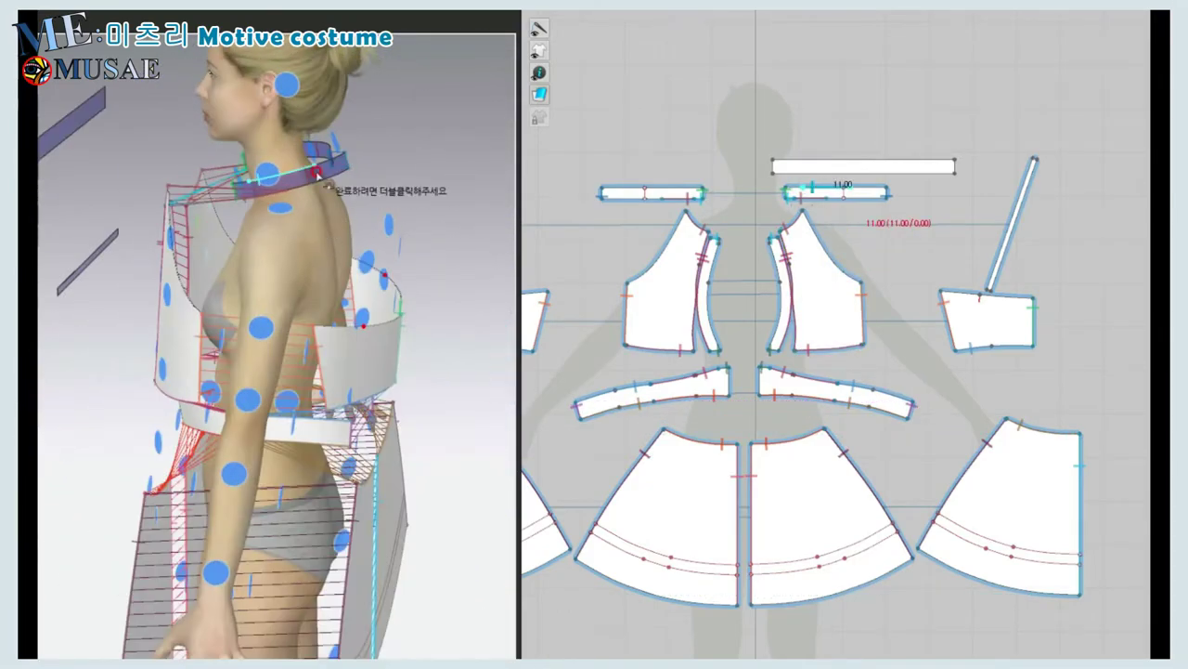
pyautogui.moveTo(436, 288); pyautogui.dragTo(326, 285, button='right')
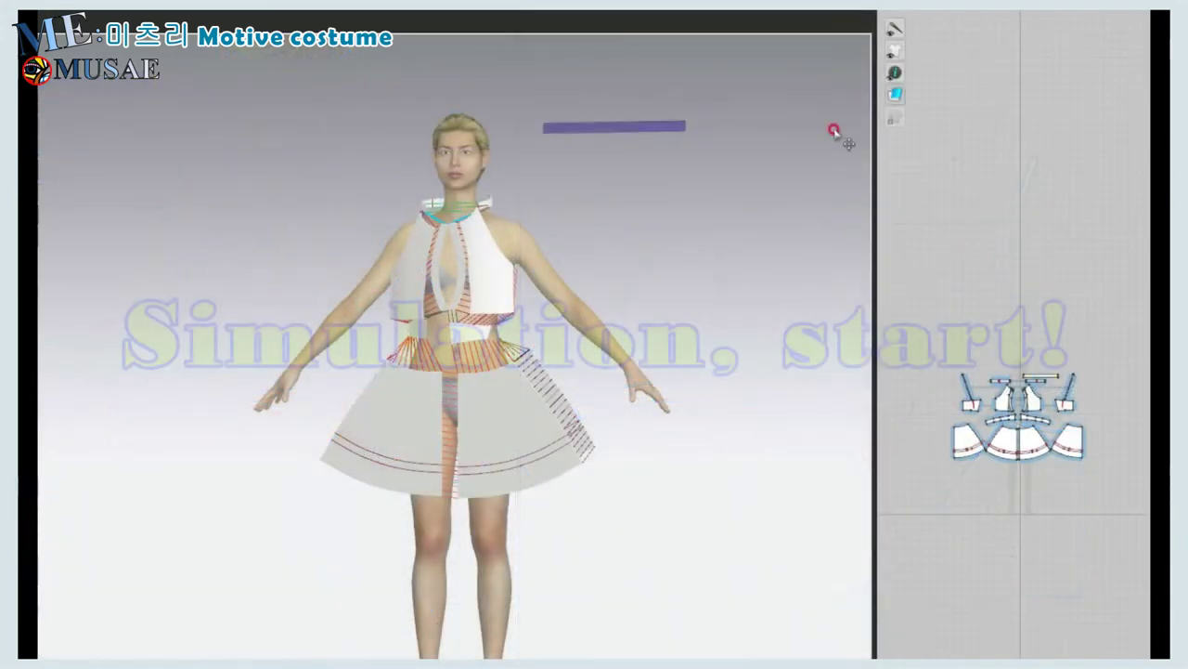
# - Simulate the dress drape, fix the first waist seam segment and save the project
pyautogui.moveTo(258, 233); pyautogui.dragTo(367, 223, button='right')
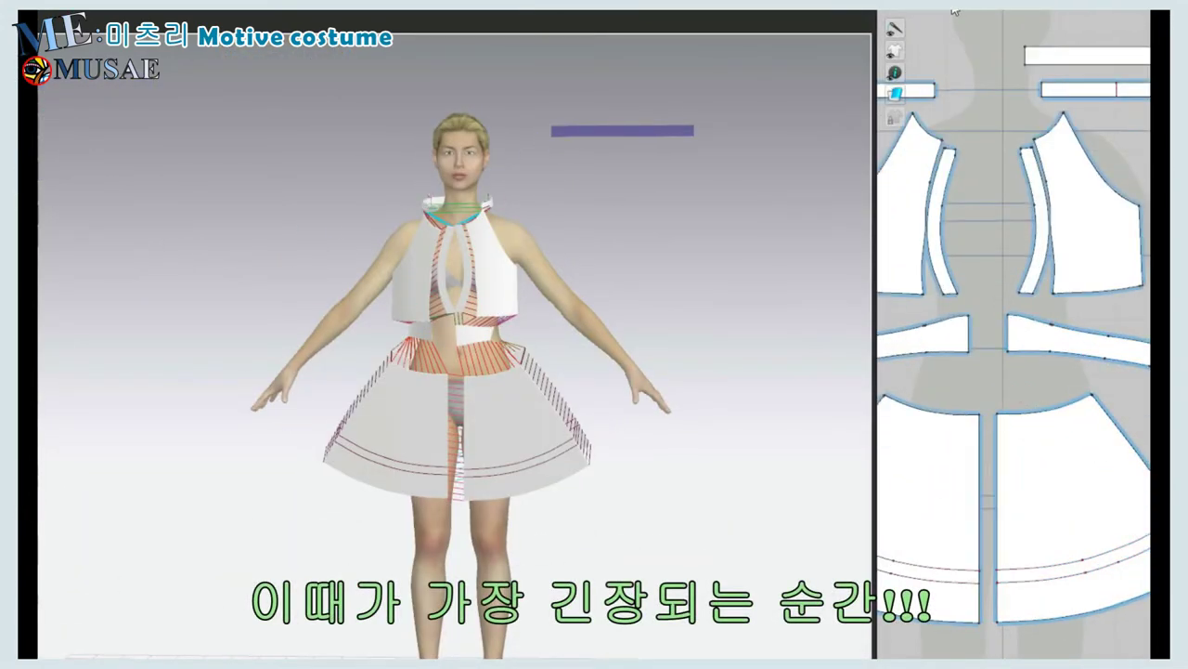
pyautogui.click(969, 351)
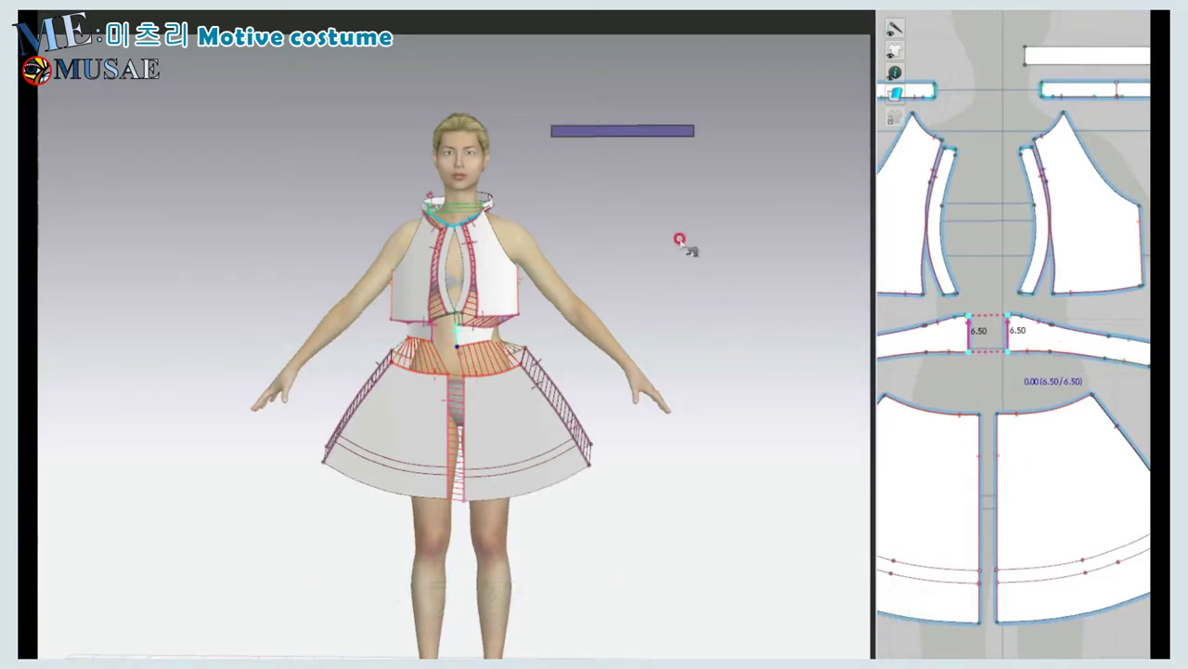
pyautogui.click(41, 16)
pyautogui.click(703, 263)
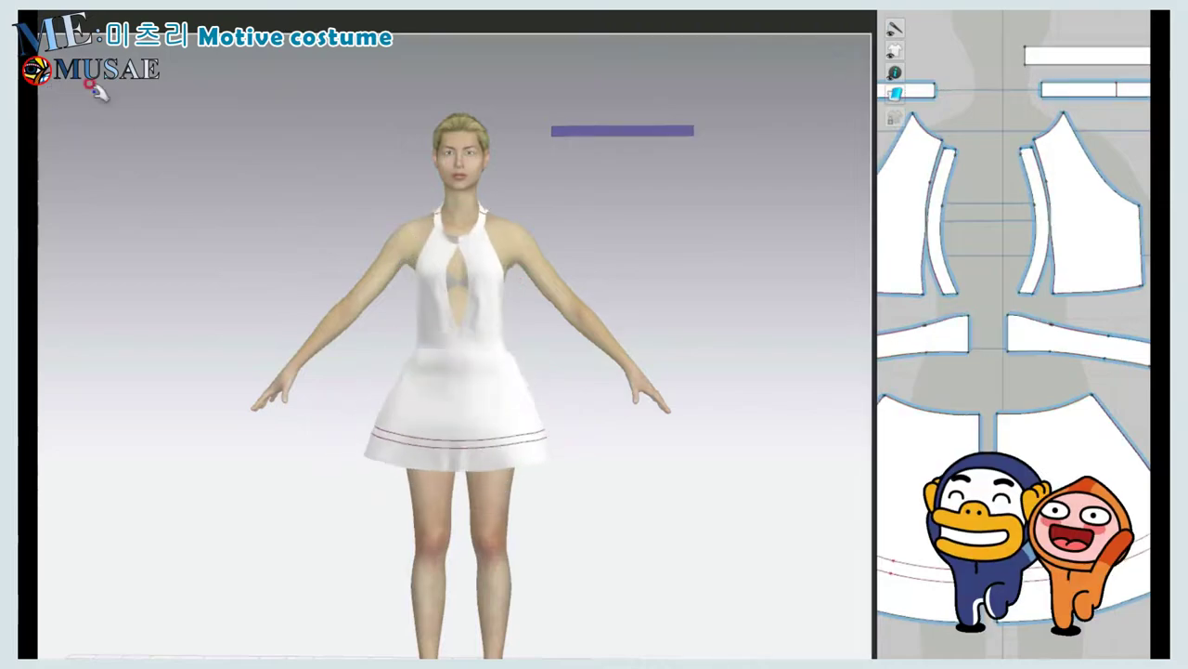
# - Inspect the draped dress from the back and bring up length options for the strap end
pyautogui.scroll(3, 568, 380)
pyautogui.moveTo(568, 381)
pyautogui.mouseDown(button='right')
pyautogui.moveTo(411, 313)
pyautogui.moveTo(730, 350)
pyautogui.moveTo(488, 176)
pyautogui.moveTo(492, 267)
pyautogui.moveTo(478, 332)
pyautogui.mouseUp(button='right')
pyautogui.click(451, 411)
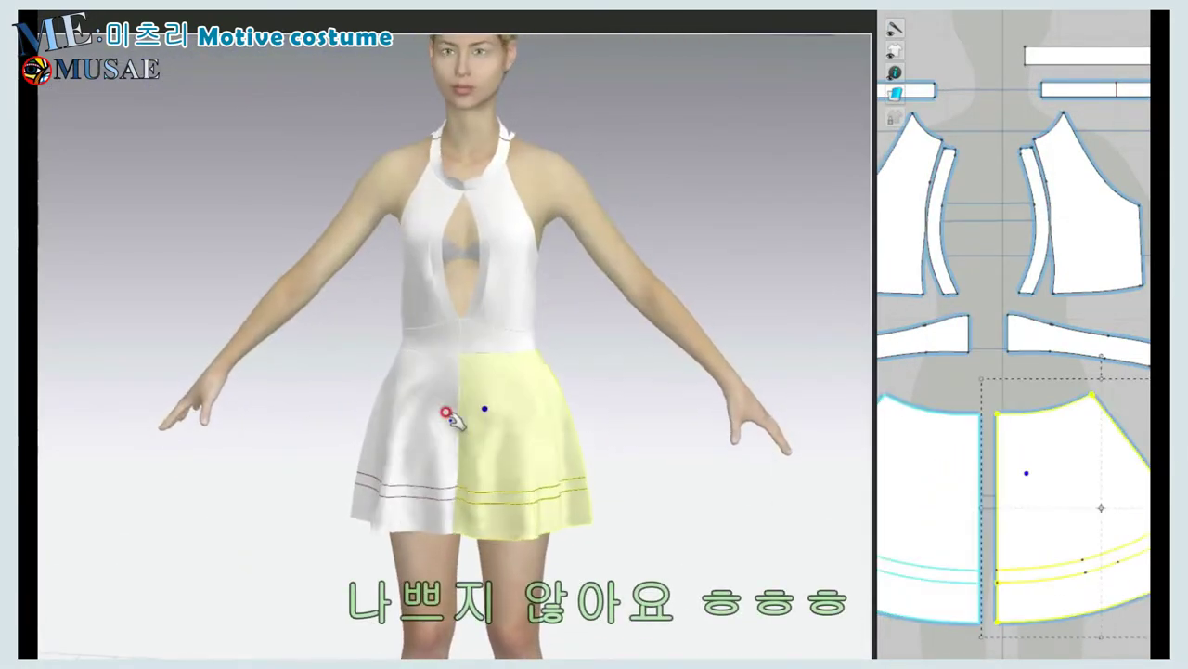
pyautogui.moveTo(544, 398); pyautogui.dragTo(585, 351, button='right')
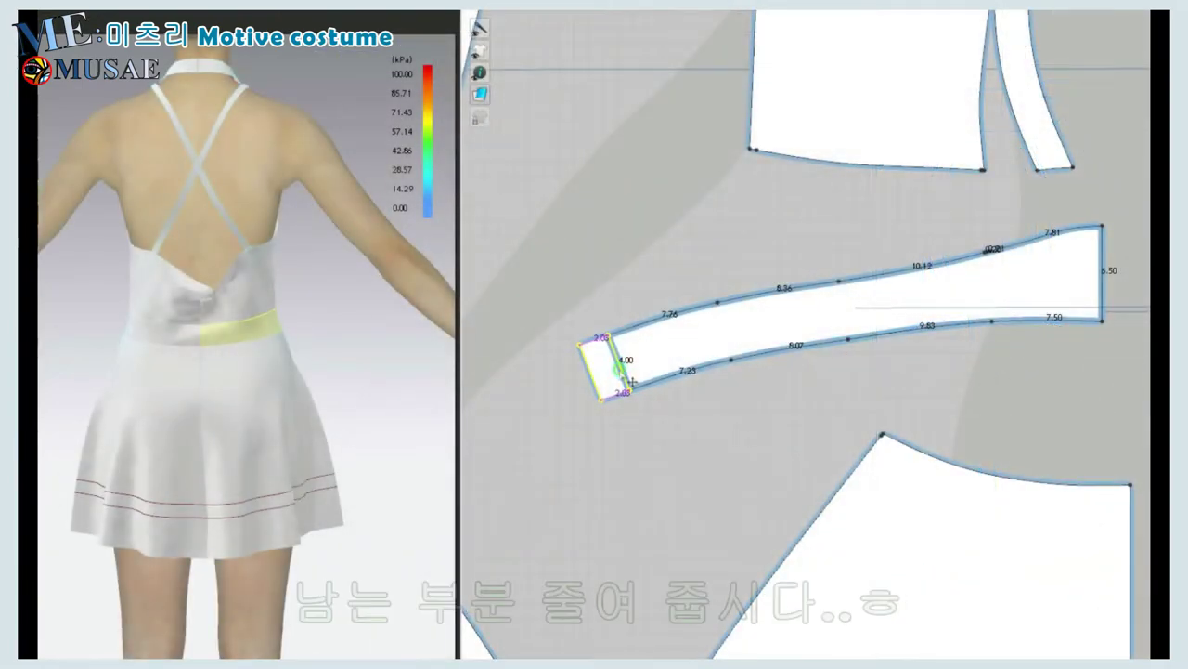
pyautogui.rightClick(630, 381)
# - Shorten the strap end to 4.00 and shift the back piece's side edge inward about 2 cm
pyautogui.press('Return')
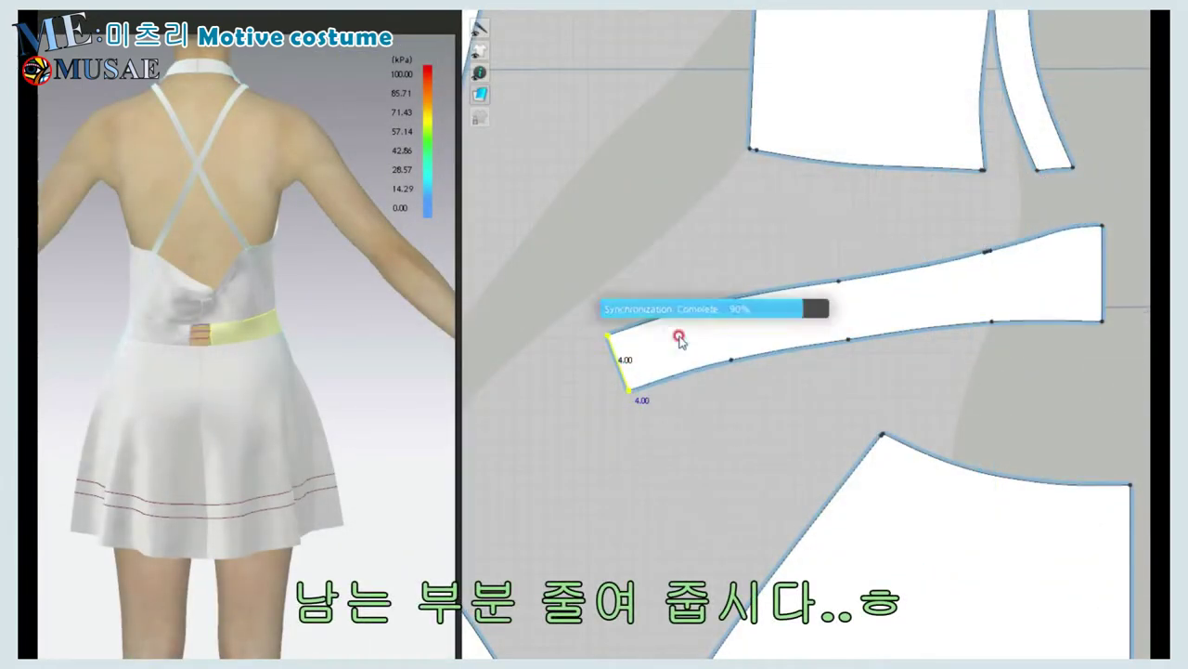
pyautogui.scroll(-2, 701, 174)
pyautogui.scroll(-2, 701, 174)
pyautogui.click(591, 158)
pyautogui.moveTo(591, 158); pyautogui.dragTo(644, 288)
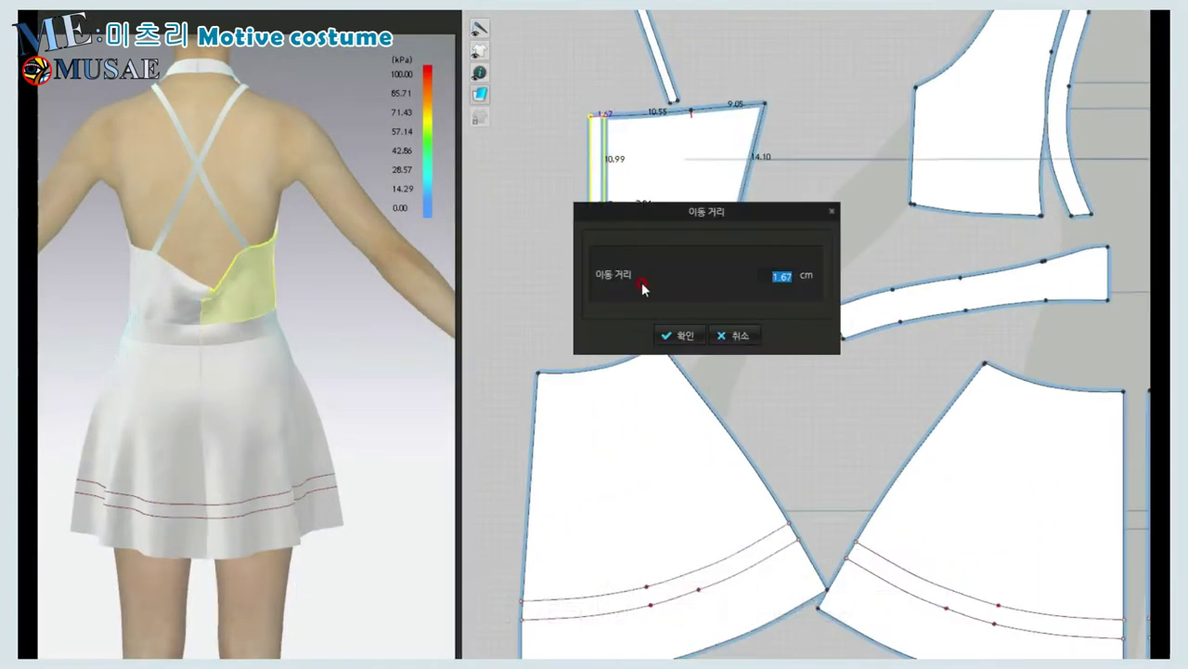
pyautogui.click(669, 333)
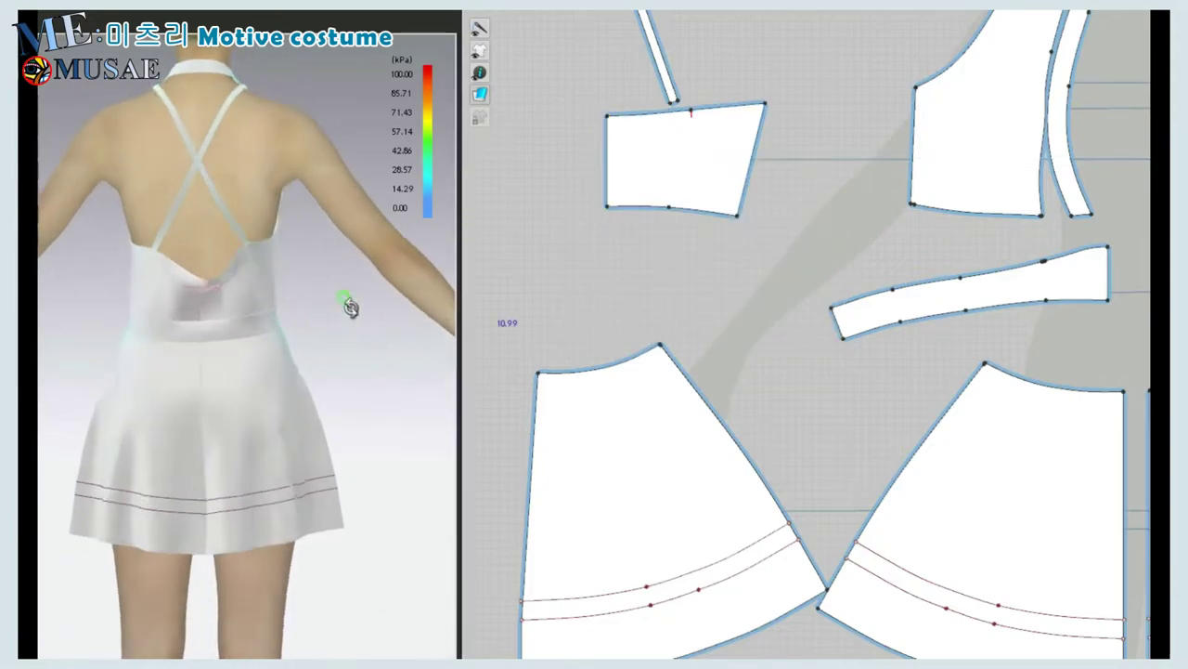
# - Move the back piece's top corner inward 1.58 cm, cancelling an accidental extra move
pyautogui.moveTo(344, 306); pyautogui.dragTo(408, 306, button='right')
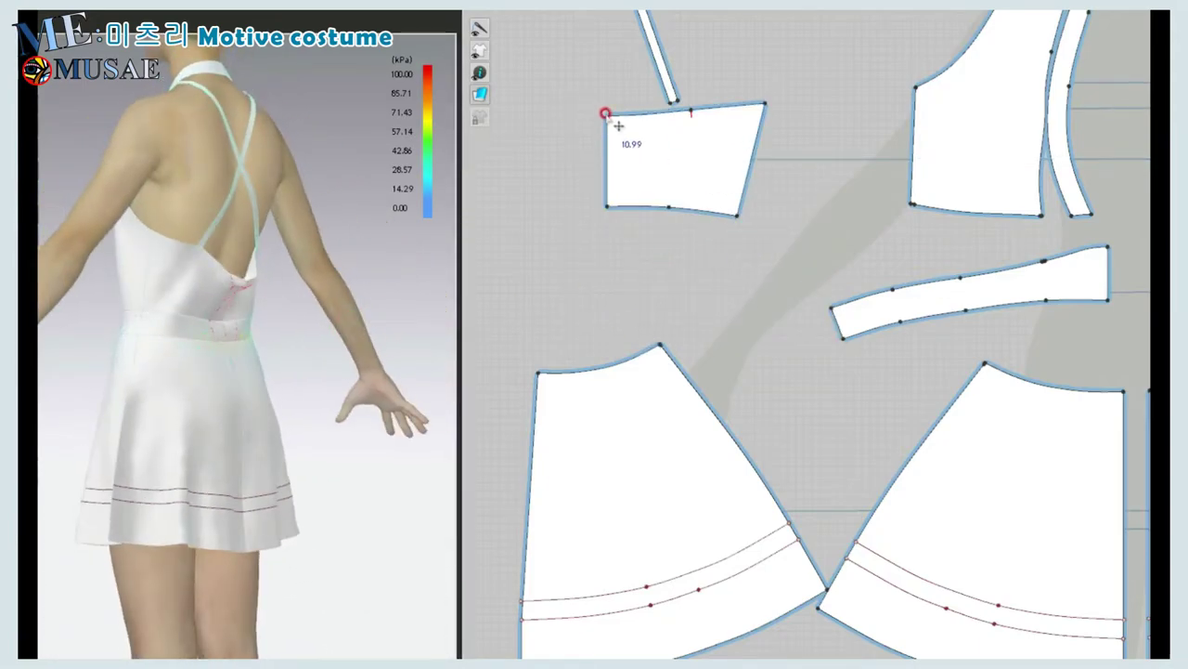
pyautogui.moveTo(604, 114); pyautogui.dragTo(613, 114)
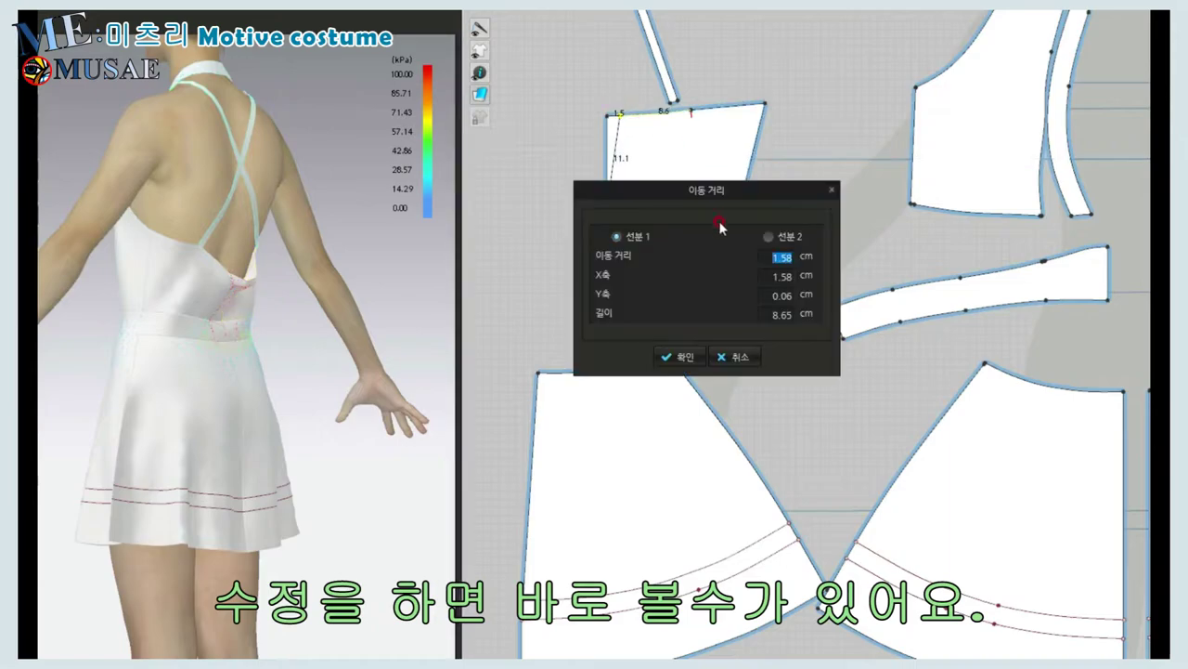
pyautogui.click(685, 356)
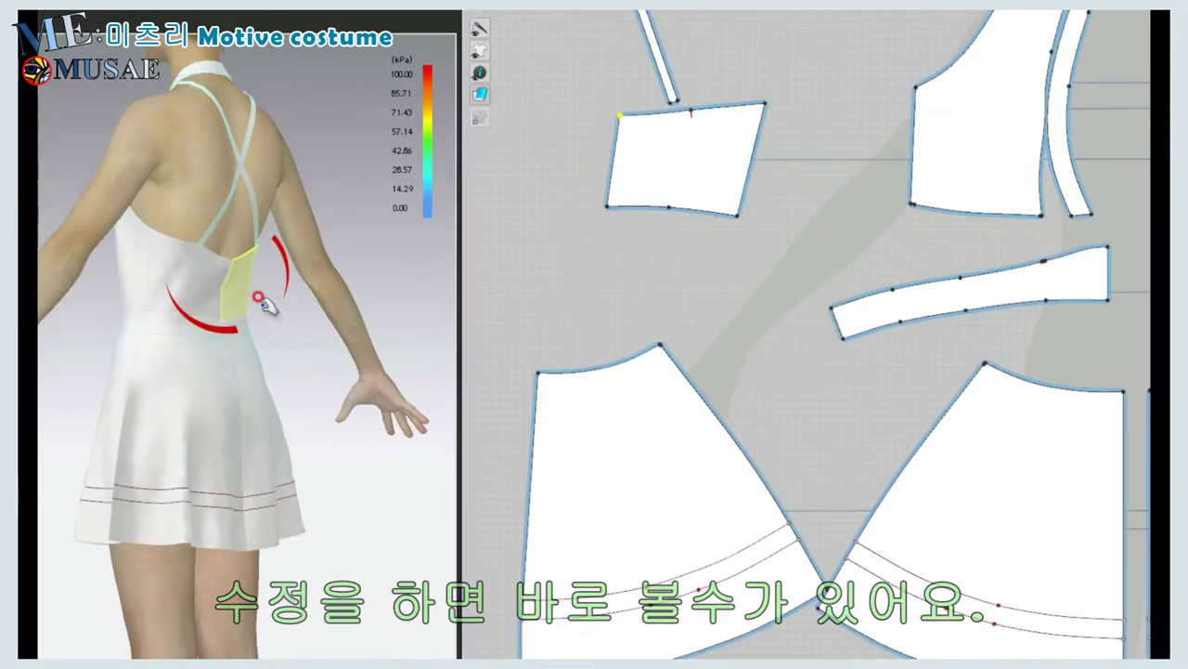
pyautogui.moveTo(257, 291)
pyautogui.mouseDown(button='right')
pyautogui.moveTo(233, 397)
pyautogui.moveTo(111, 324)
pyautogui.moveTo(219, 290)
pyautogui.mouseUp(button='right')
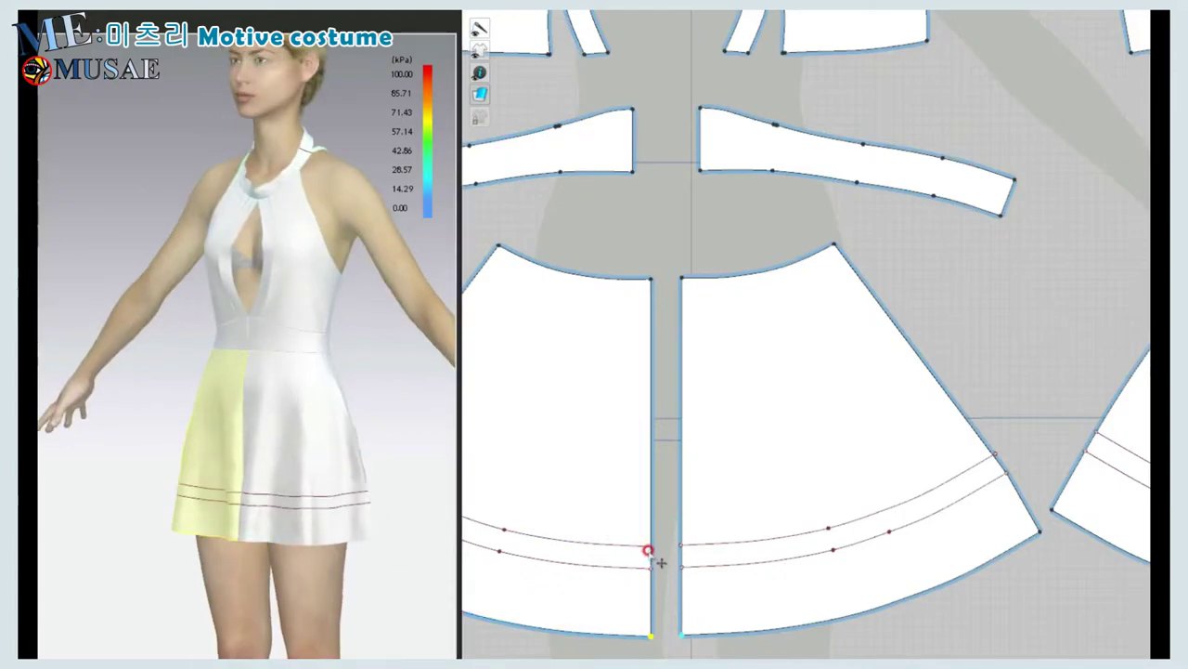
pyautogui.moveTo(648, 639); pyautogui.dragTo(649, 551)
pyautogui.rightClick(649, 551)
pyautogui.press('Escape')
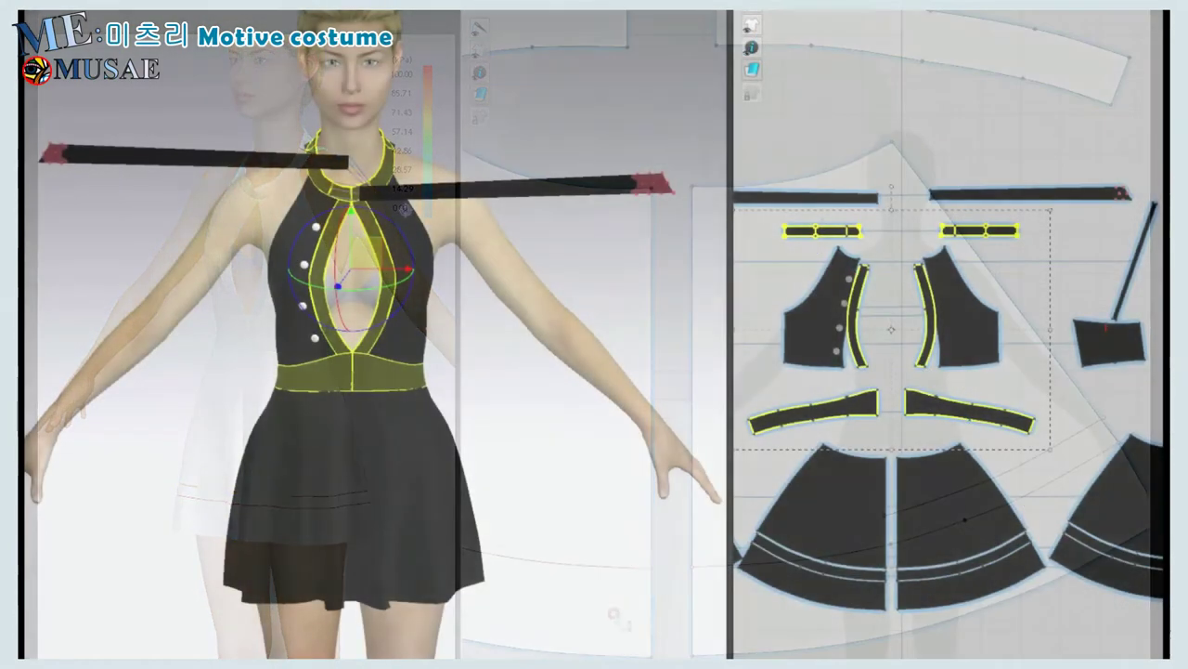
# - Color the keyhole trim, collar and waistband pieces White
pyautogui.press('Escape')
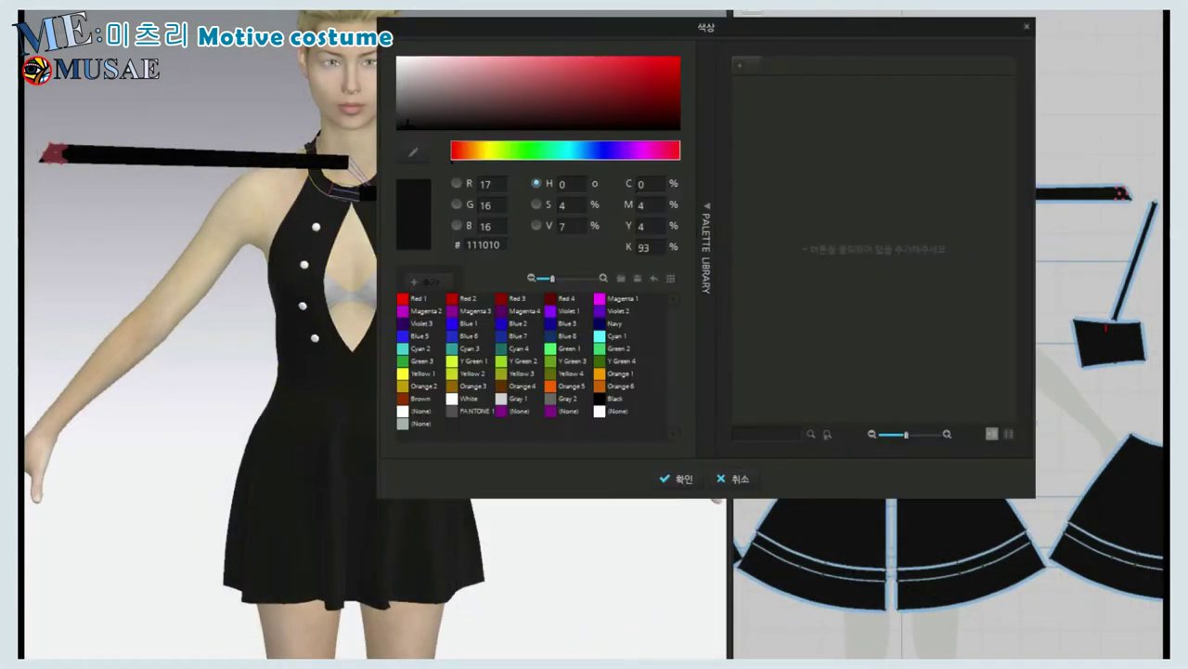
pyautogui.click(499, 401)
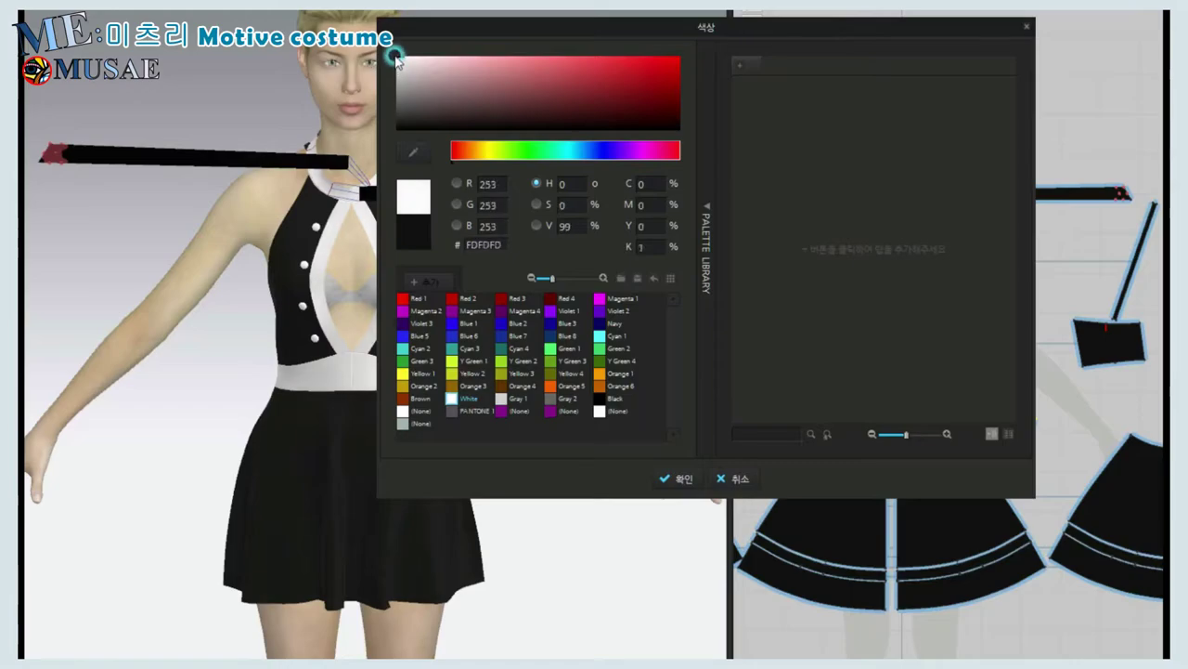
pyautogui.click(682, 480)
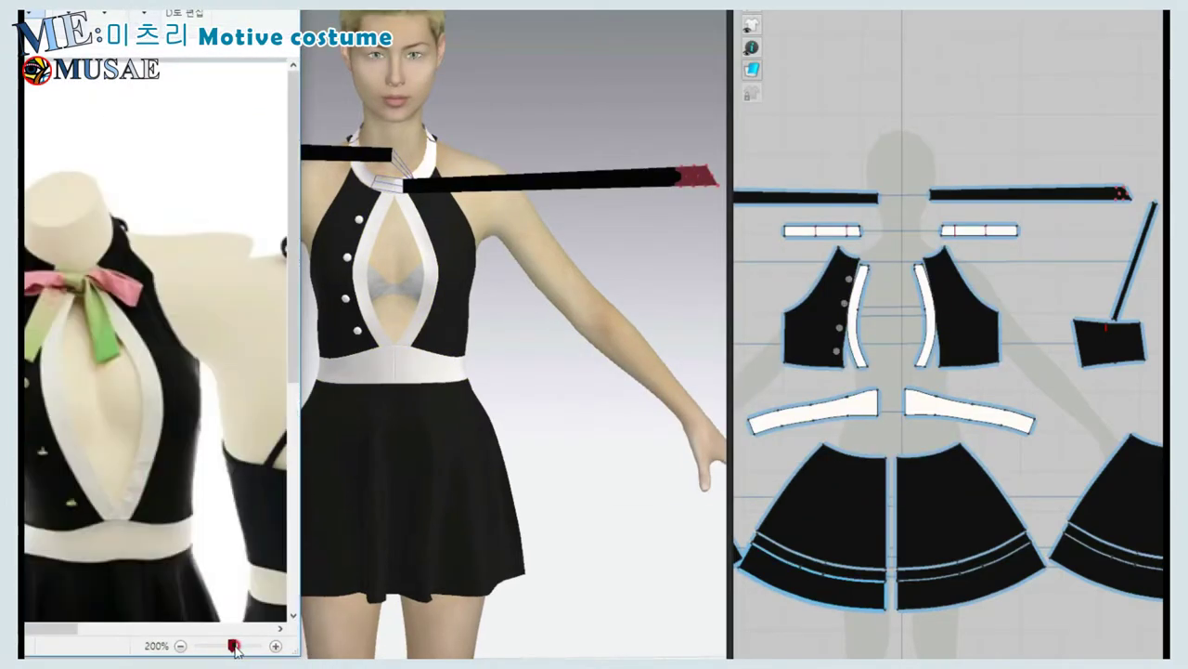
# - Compare with the enlarged reference photo, then apply the pink-green ribbon fabric to both neck straps
pyautogui.moveTo(230, 646); pyautogui.dragTo(243, 645)
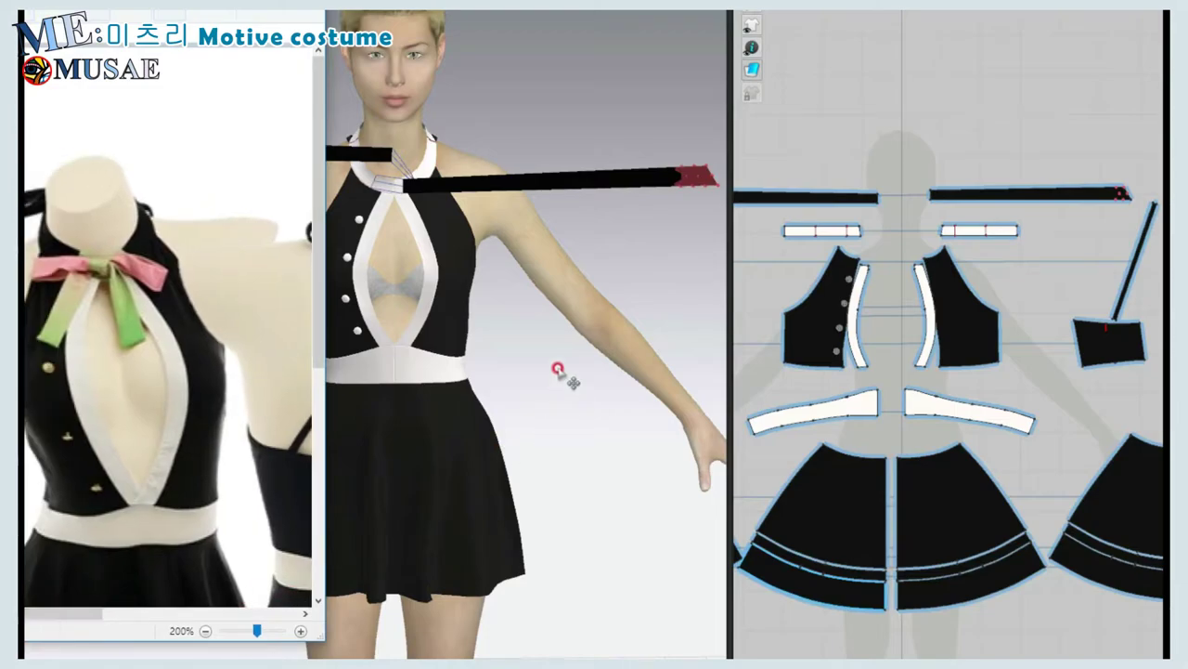
pyautogui.hotkey('alt', 'Tab')
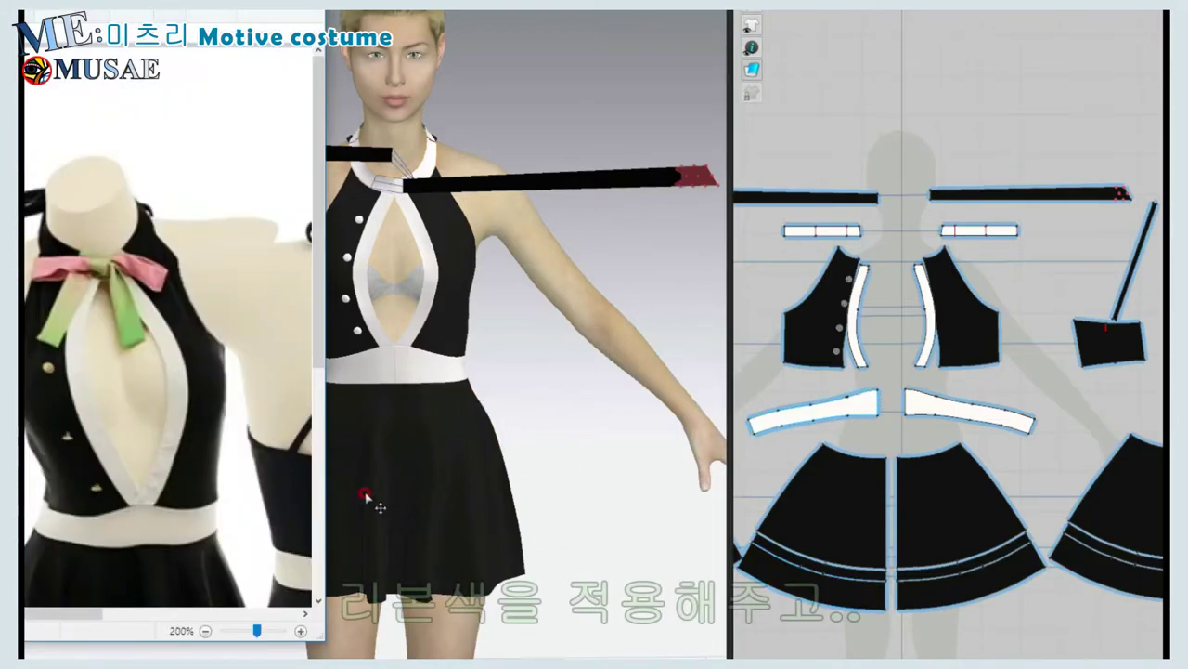
pyautogui.click(561, 183)
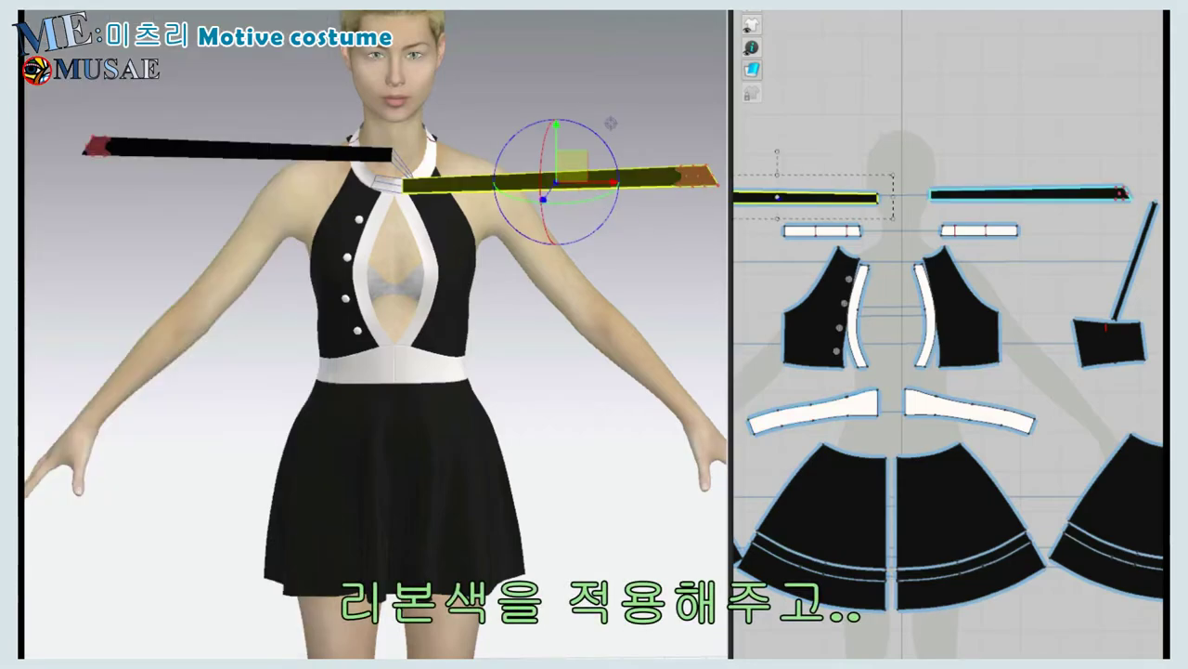
pyautogui.click(970, 411)
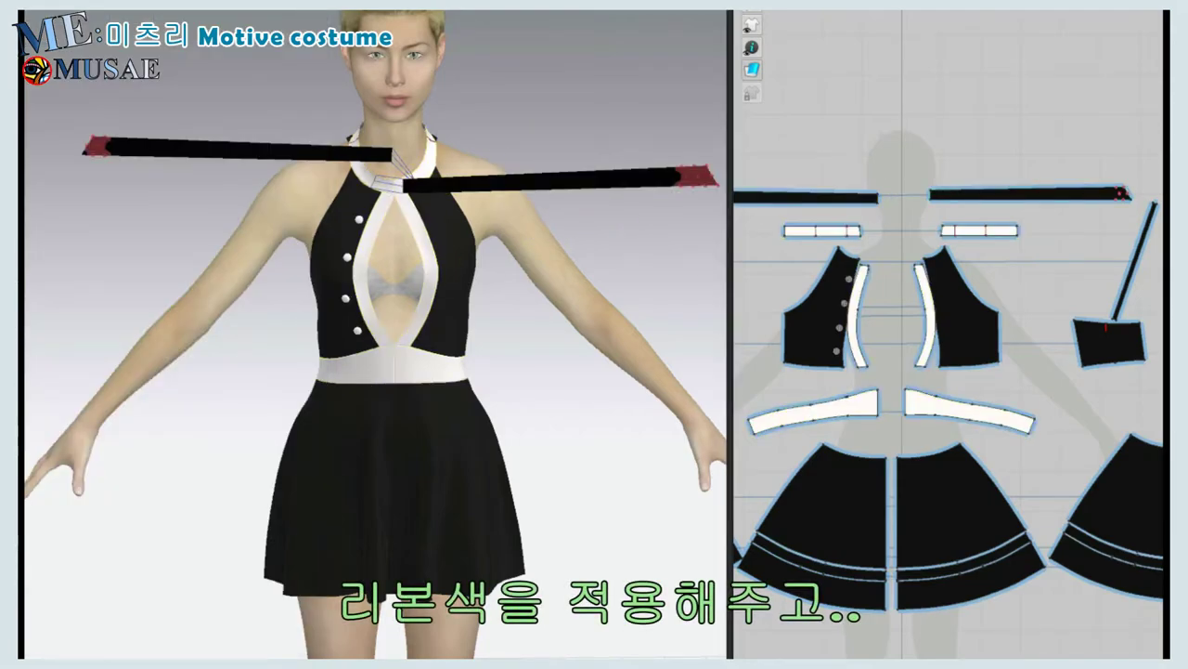
pyautogui.click(615, 183)
pyautogui.press('Escape')
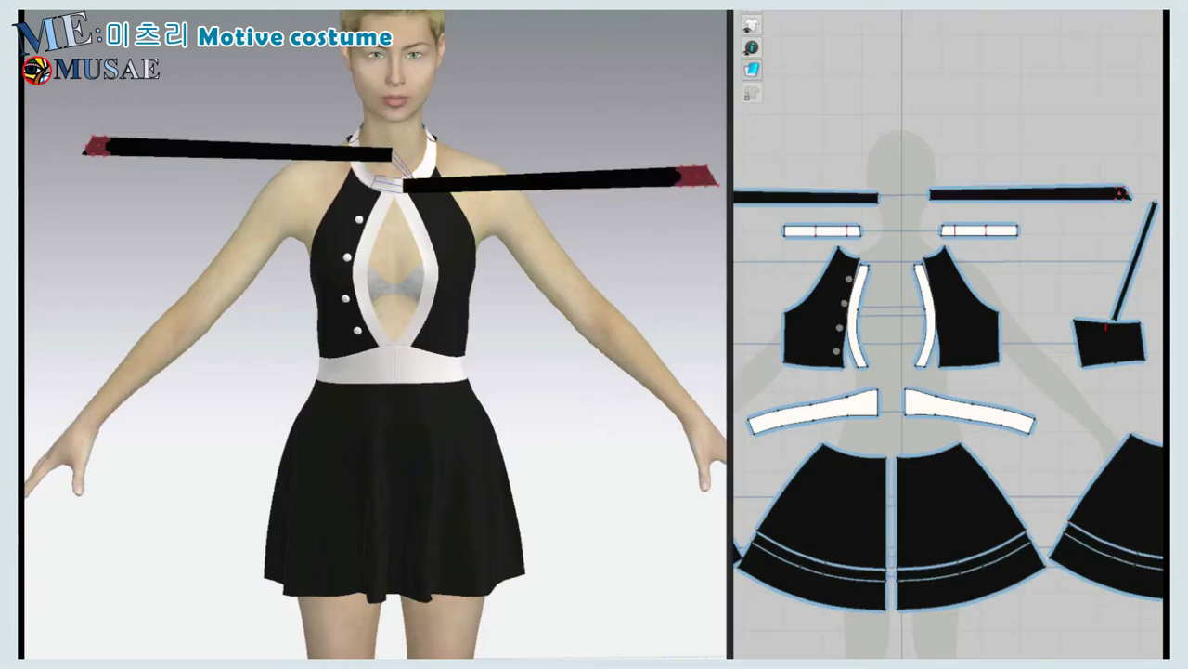
pyautogui.click(624, 192)
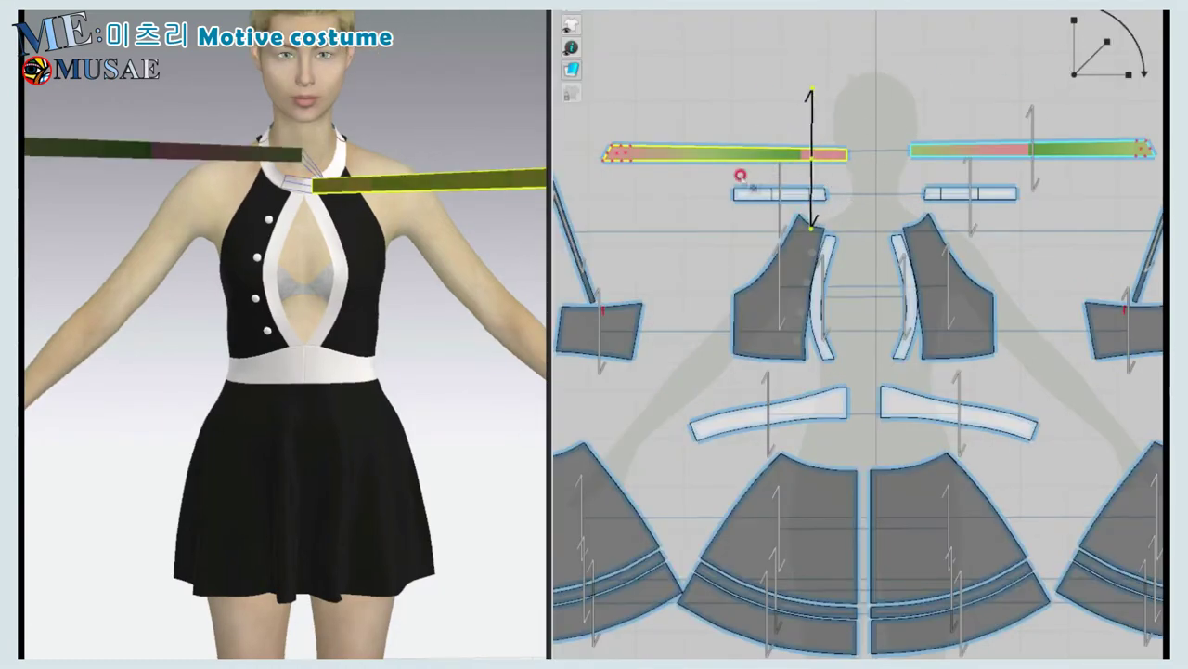
# - Rotate the grainline on each of the two ribbon strap pieces
pyautogui.click(778, 153)
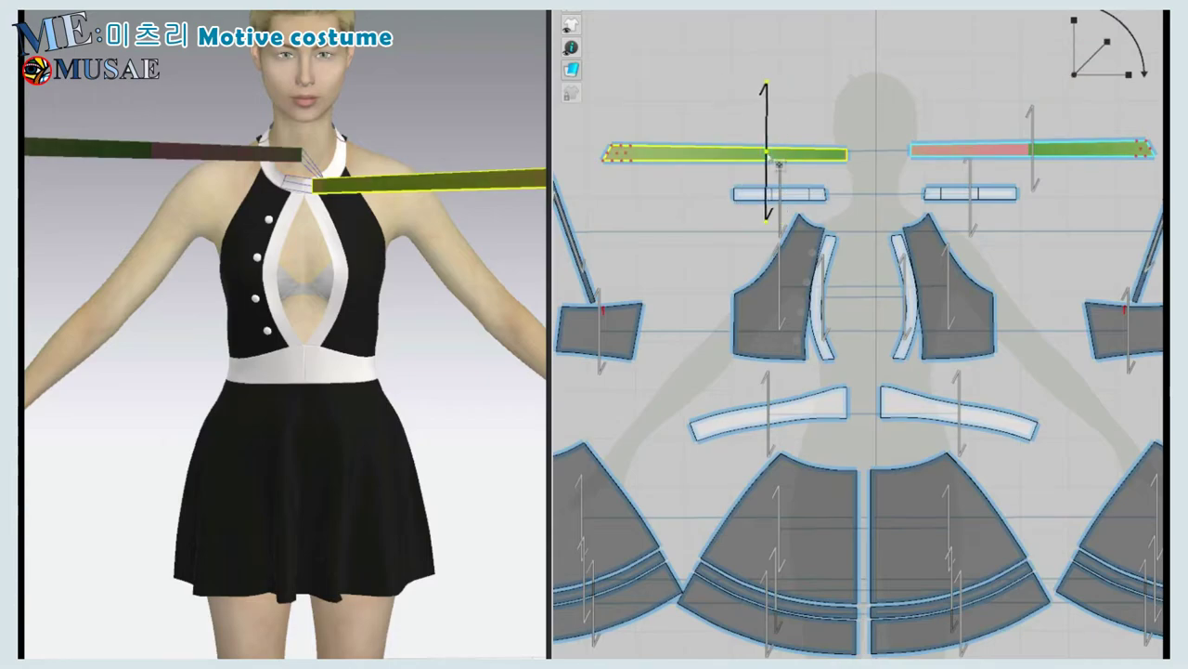
pyautogui.click(1039, 150)
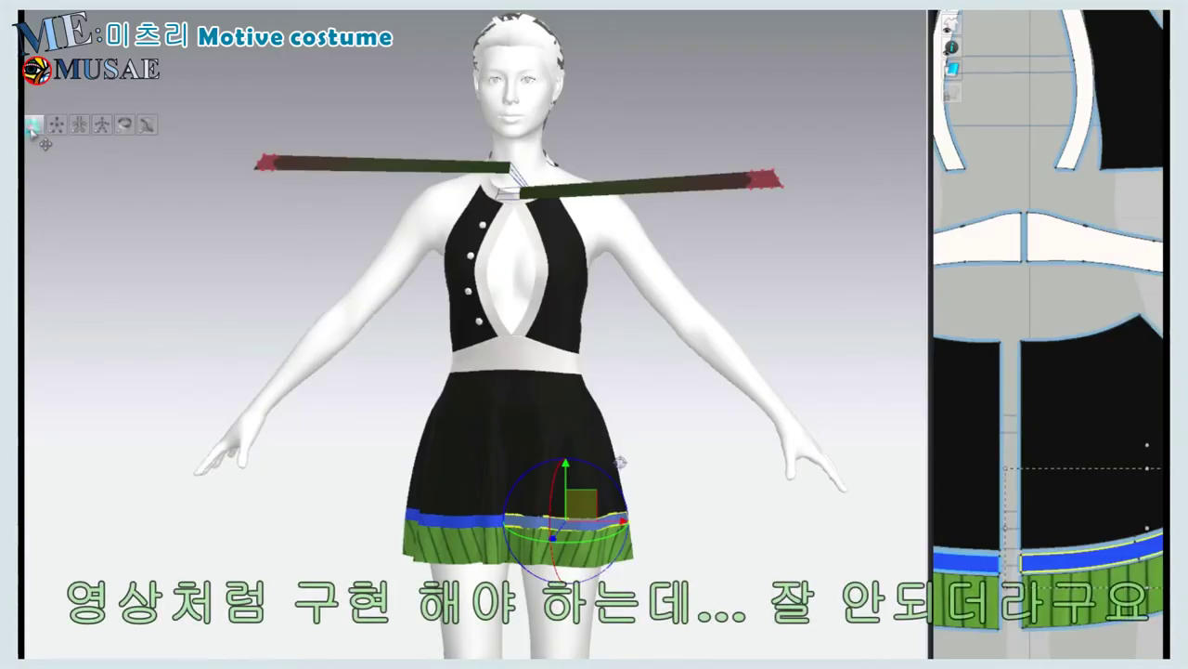
# - Move the small knot piece to the neck crossing, checking it in side (4) and front (2) views
pyautogui.hotkey('shift', 'a')
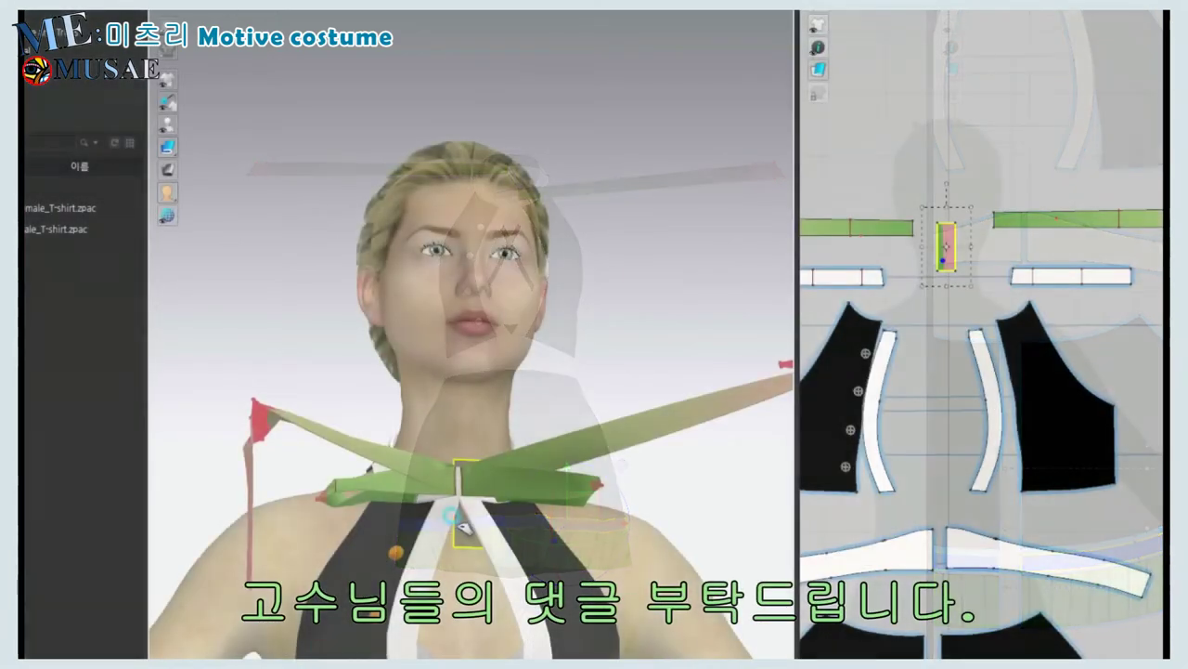
pyautogui.moveTo(475, 538); pyautogui.dragTo(632, 628, button='right')
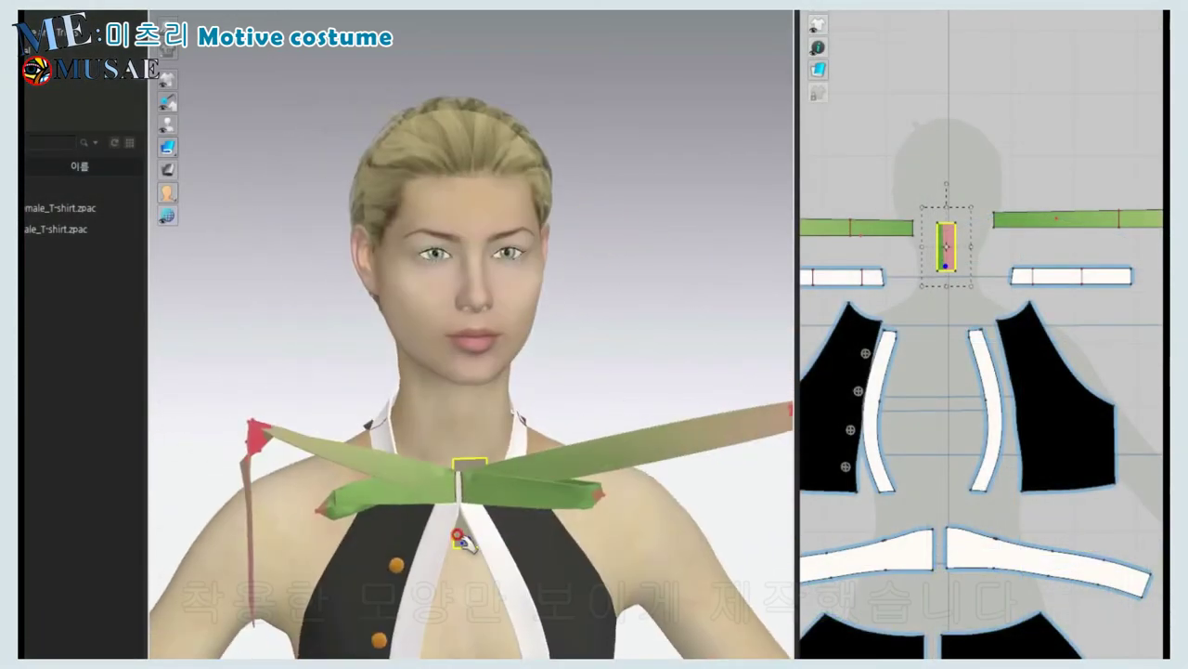
pyautogui.rightClick(465, 542)
pyautogui.click(398, 391)
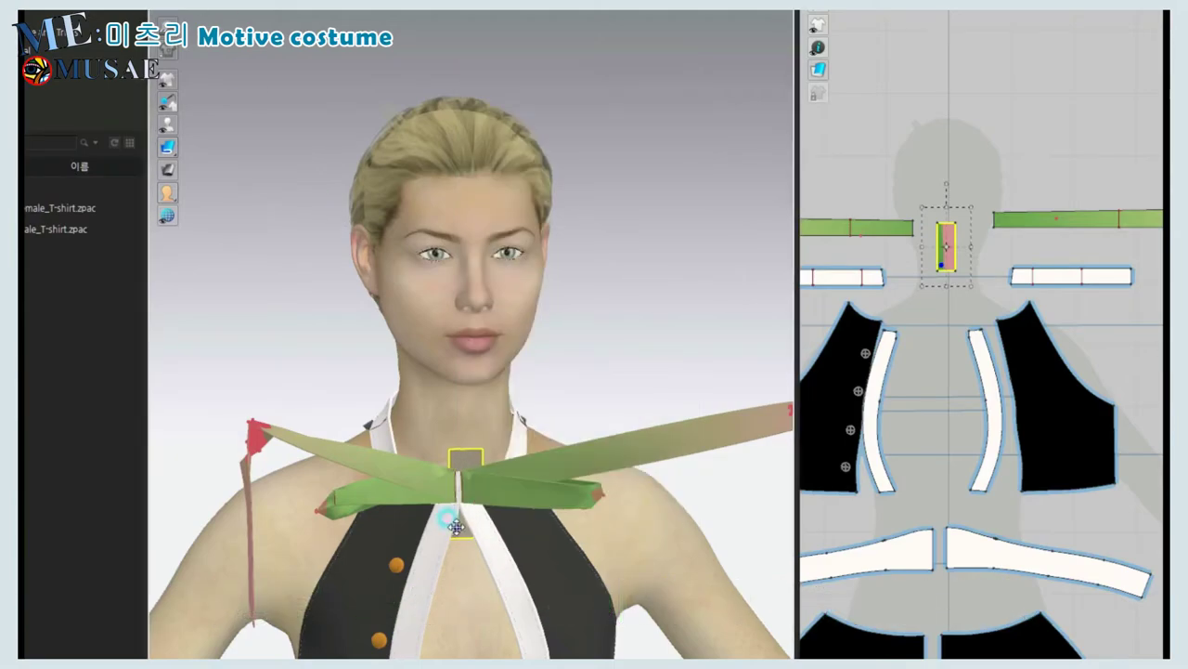
pyautogui.press('4')
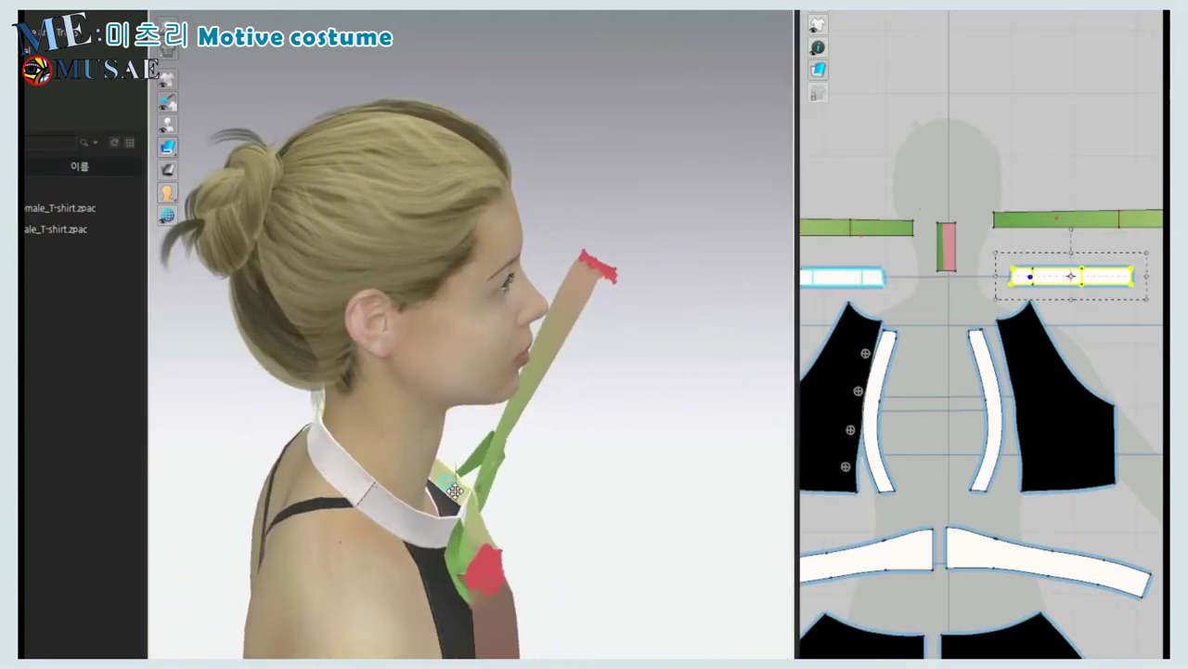
pyautogui.press('2')
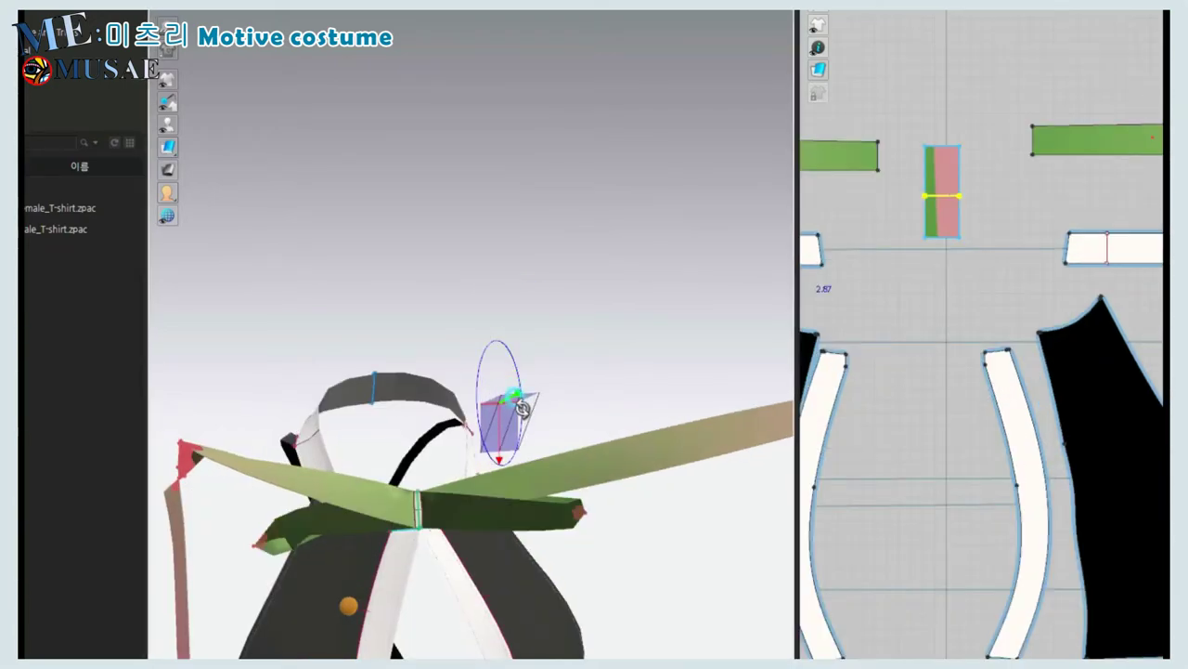
pyautogui.click(417, 506)
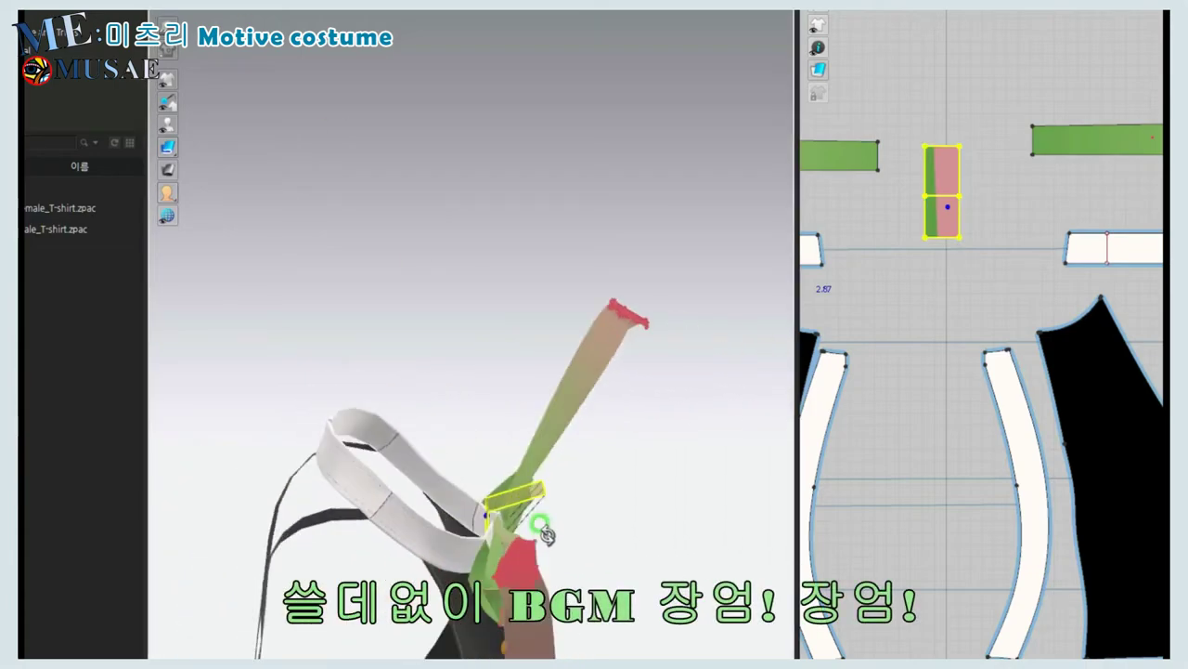
pyautogui.moveTo(418, 506)
pyautogui.mouseDown(button='right')
pyautogui.moveTo(513, 500)
pyautogui.moveTo(344, 469)
pyautogui.mouseUp(button='right')
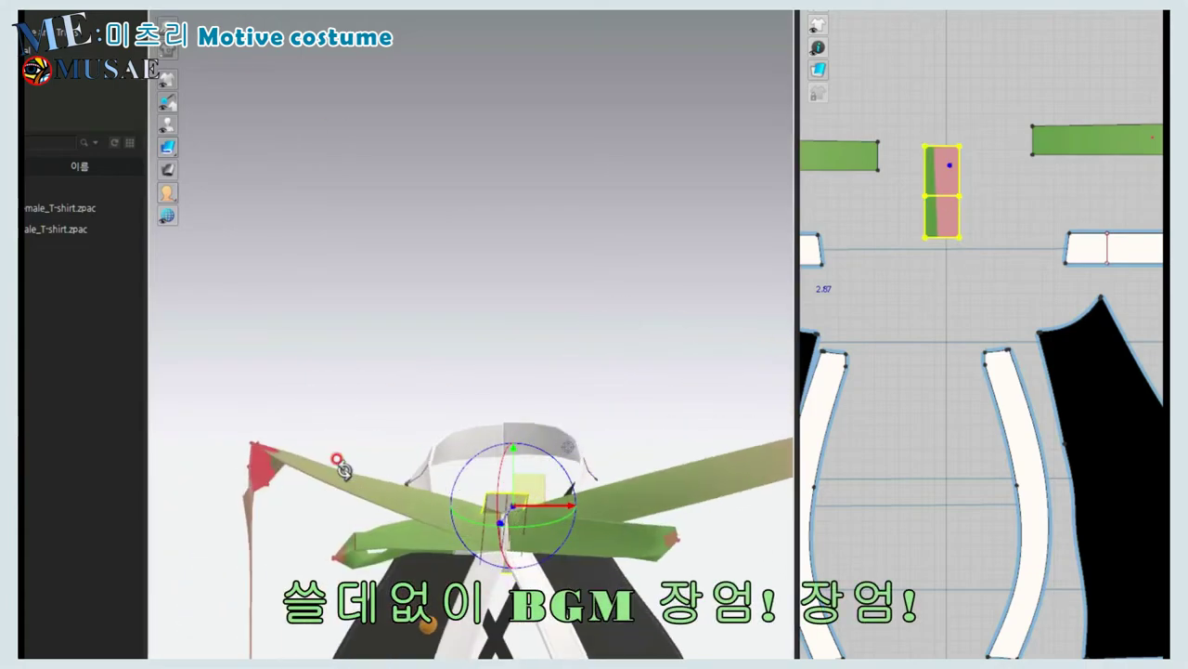
# - Activate the knot piece for simulation and shorten it by raising its bottom edge
pyautogui.rightClick(500, 499)
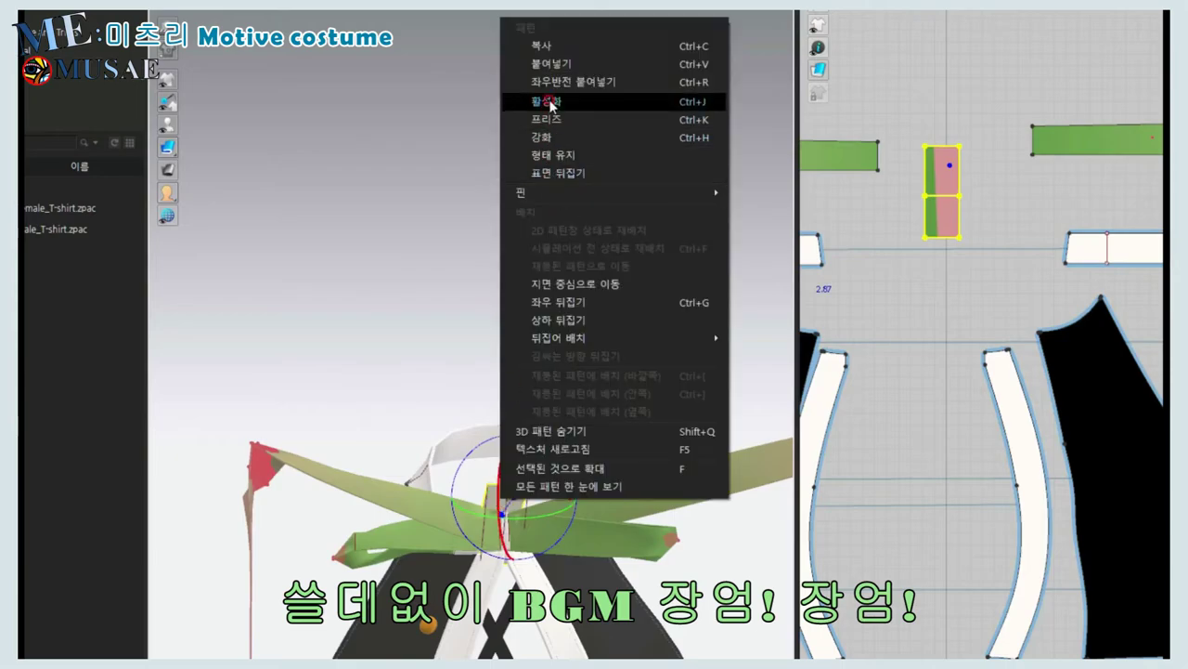
pyautogui.click(546, 101)
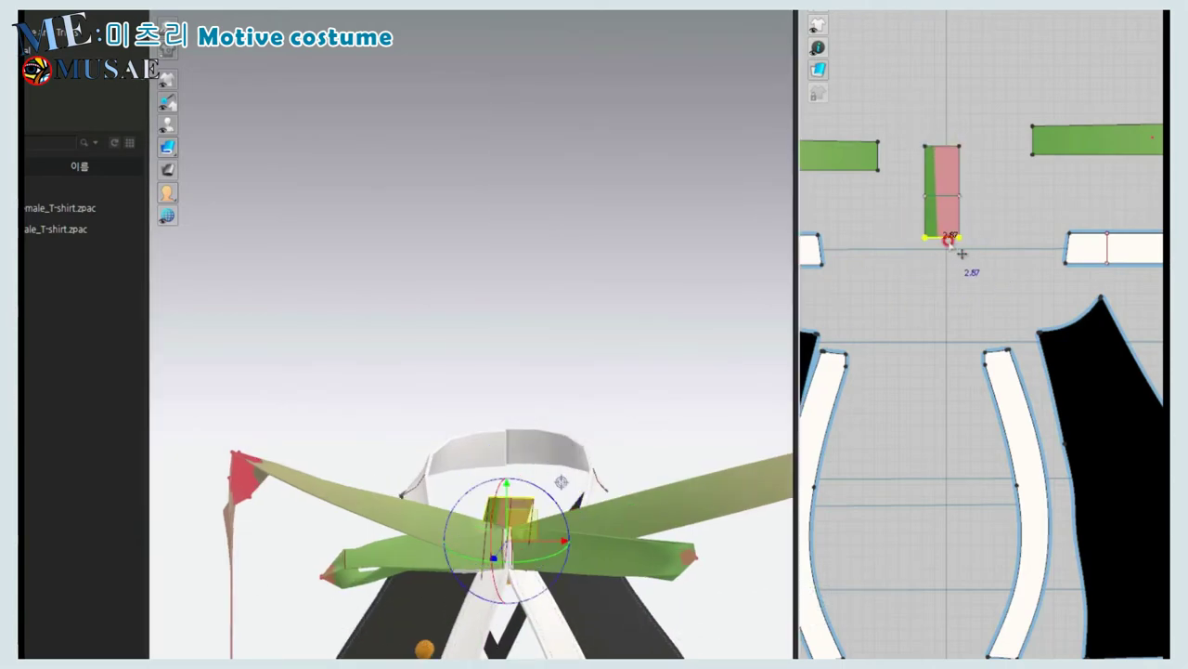
pyautogui.moveTo(595, 501); pyautogui.dragTo(514, 480, button='right')
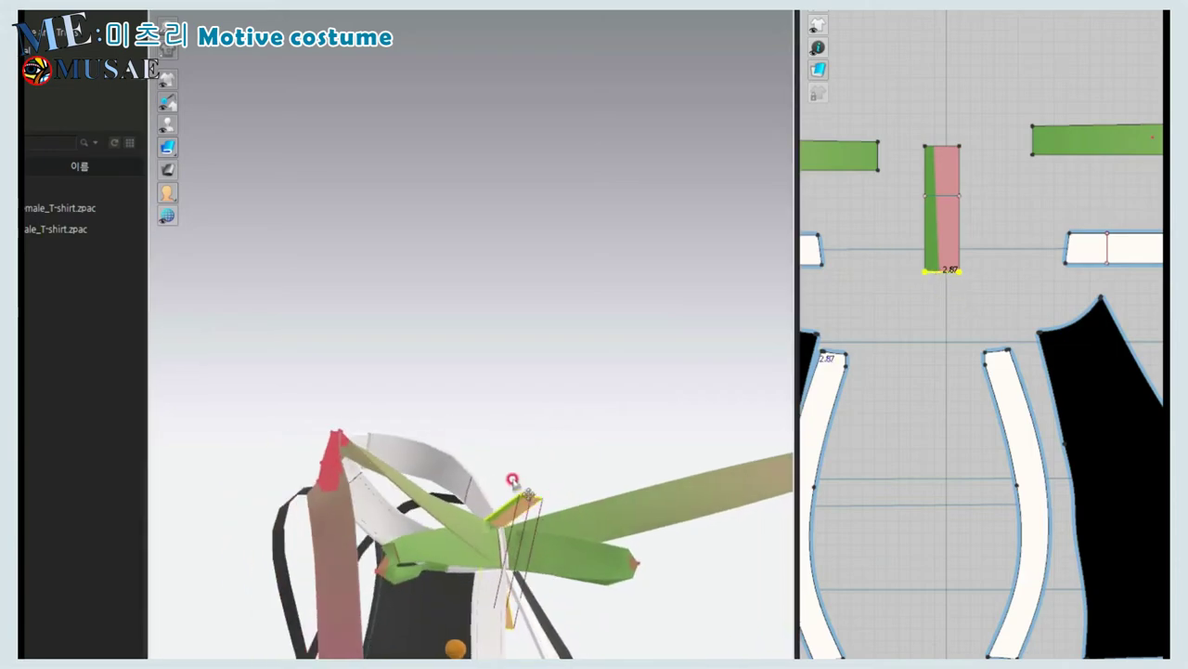
pyautogui.moveTo(716, 123)
pyautogui.mouseDown(button='right')
pyautogui.moveTo(480, 406)
pyautogui.moveTo(393, 486)
pyautogui.mouseUp(button='right')
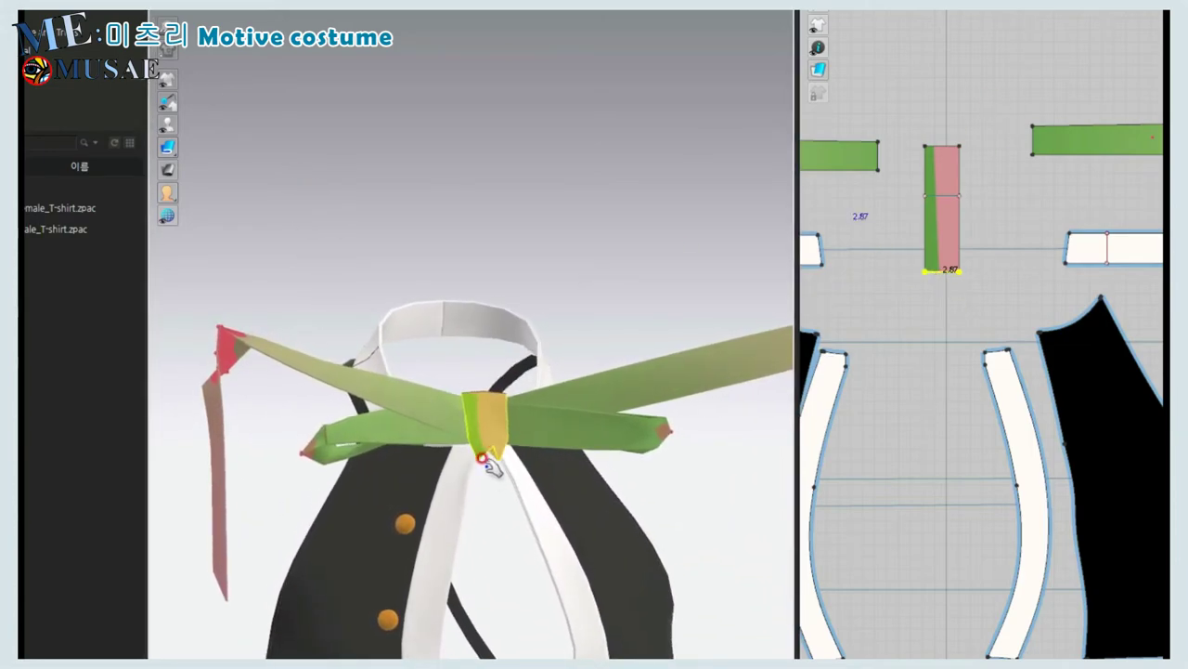
pyautogui.moveTo(951, 270); pyautogui.dragTo(958, 237)
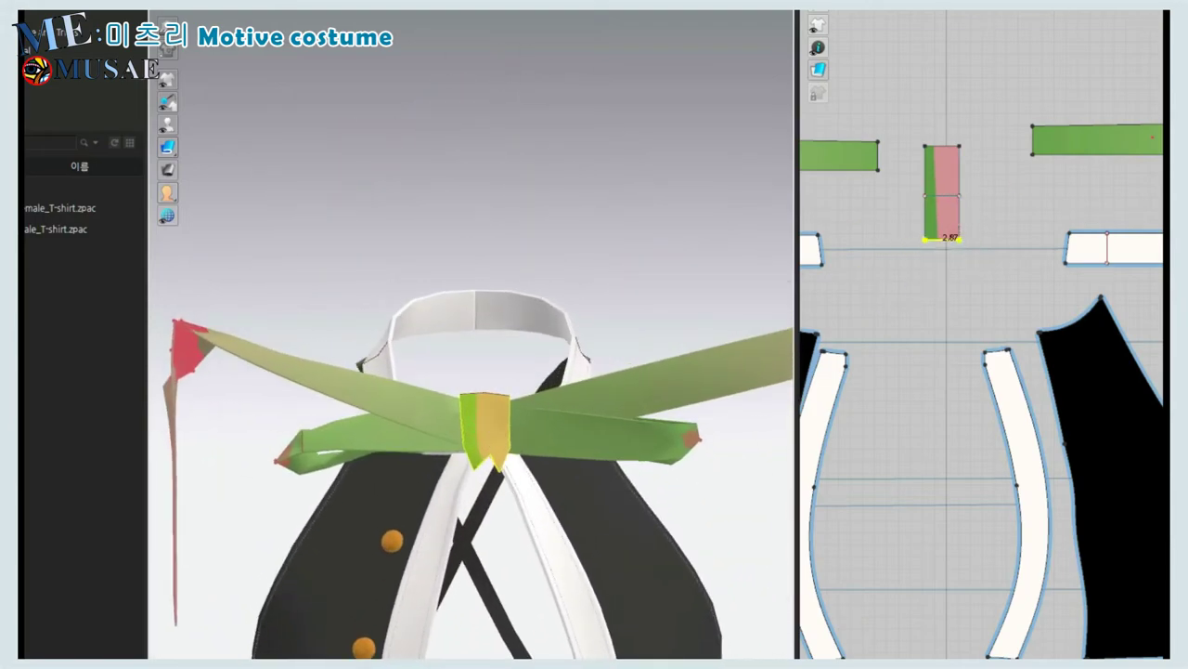
pyautogui.scroll(2, 503, 394)
pyautogui.click(503, 394)
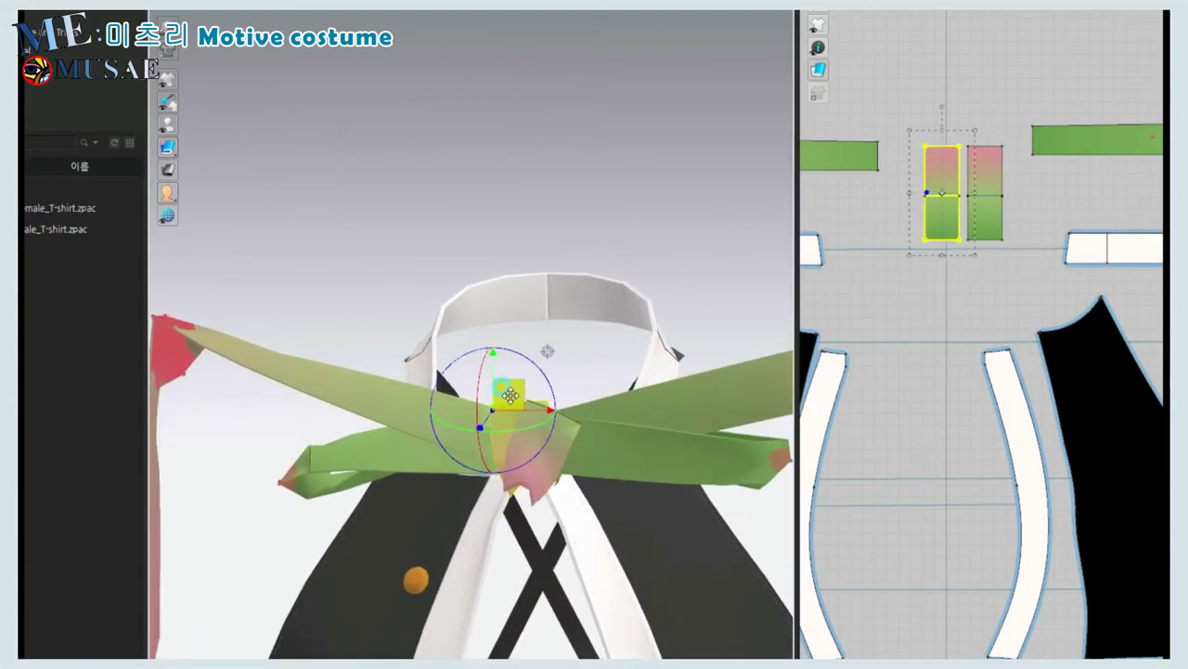
pyautogui.click(984, 181)
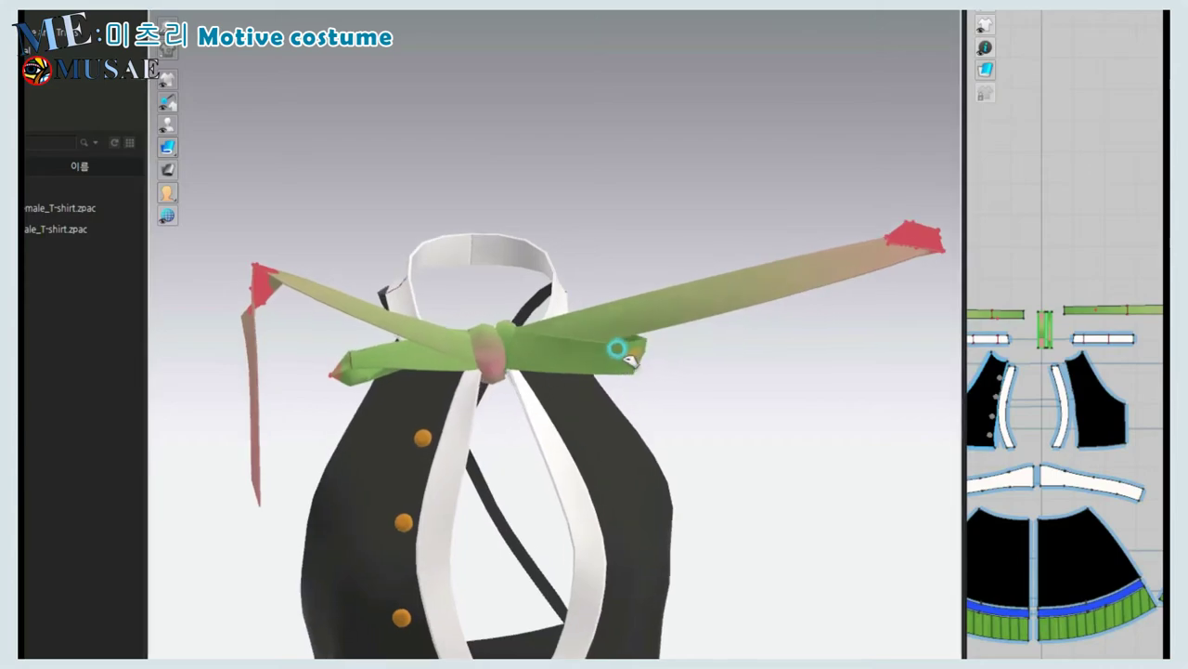
# - Remove the strap pin so the ribbon ends drape down the dress front
pyautogui.rightClick(912, 234)
pyautogui.click(929, 315)
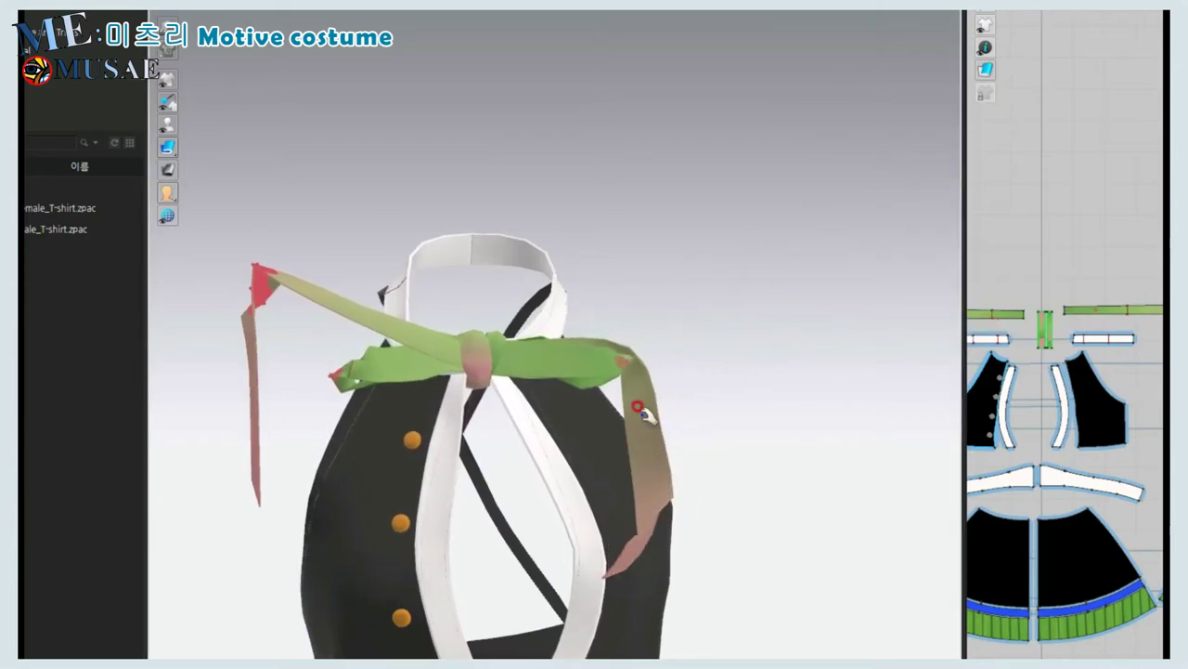
pyautogui.moveTo(503, 487); pyautogui.dragTo(398, 485, button='right')
pyautogui.click(551, 390)
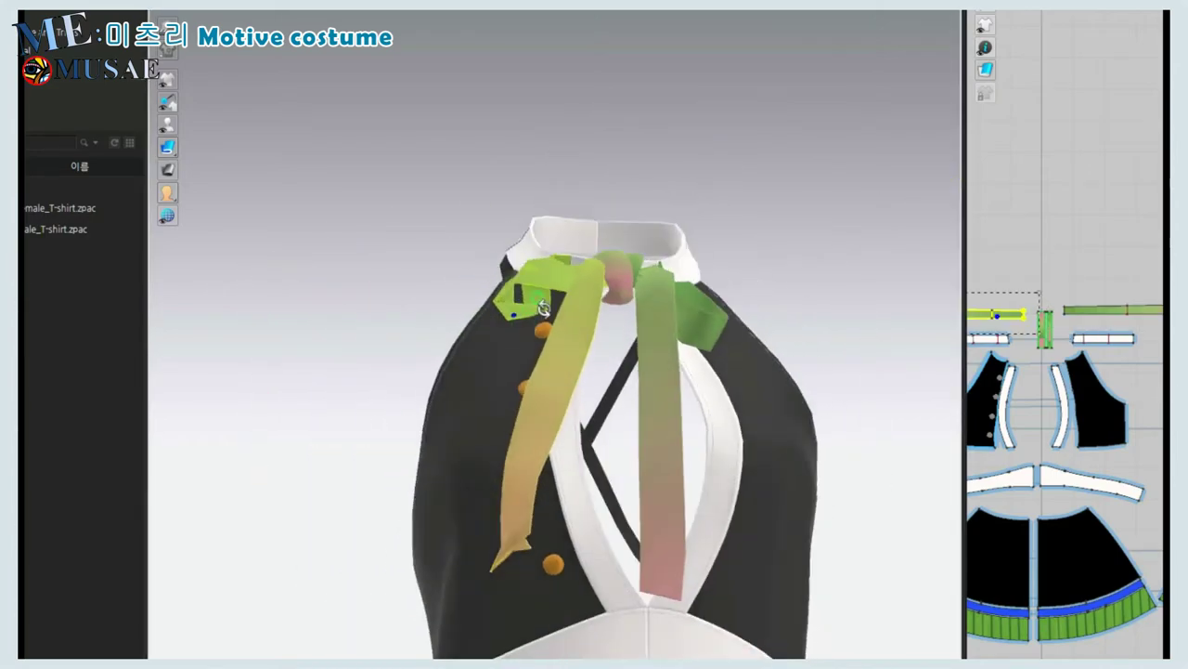
pyautogui.scroll(2, 550, 390)
pyautogui.moveTo(550, 390); pyautogui.dragTo(413, 450, button='right')
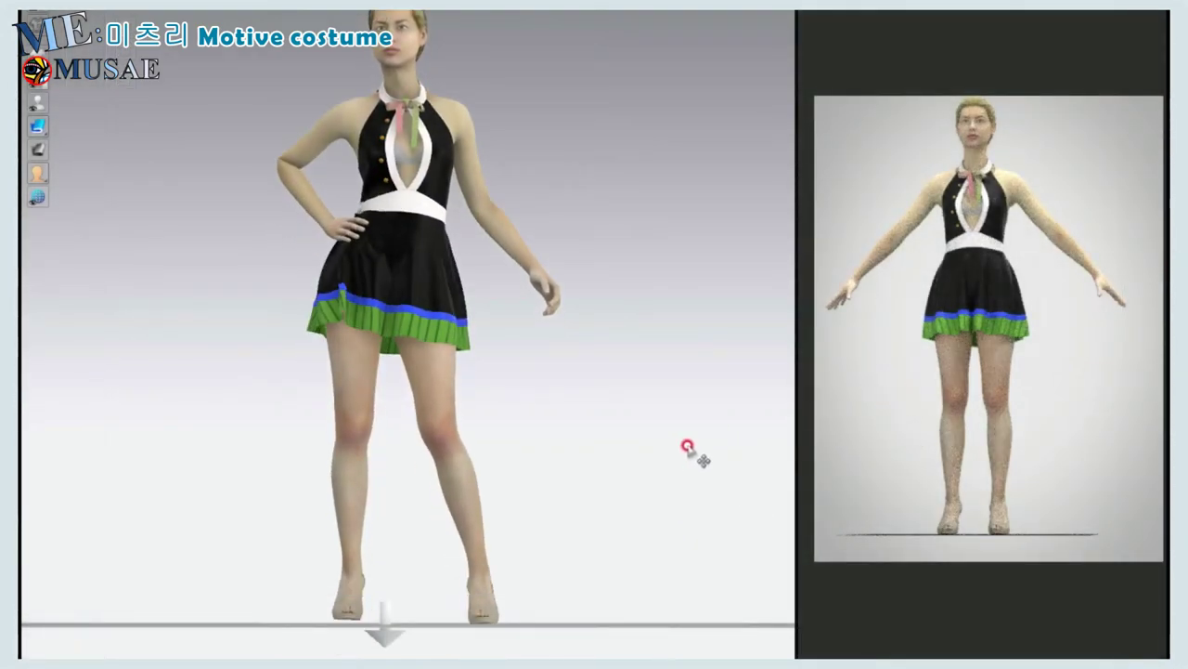
# - Orbit around the finished dress to inspect it from side, low and front angles
pyautogui.moveTo(679, 455); pyautogui.dragTo(544, 470, button='right')
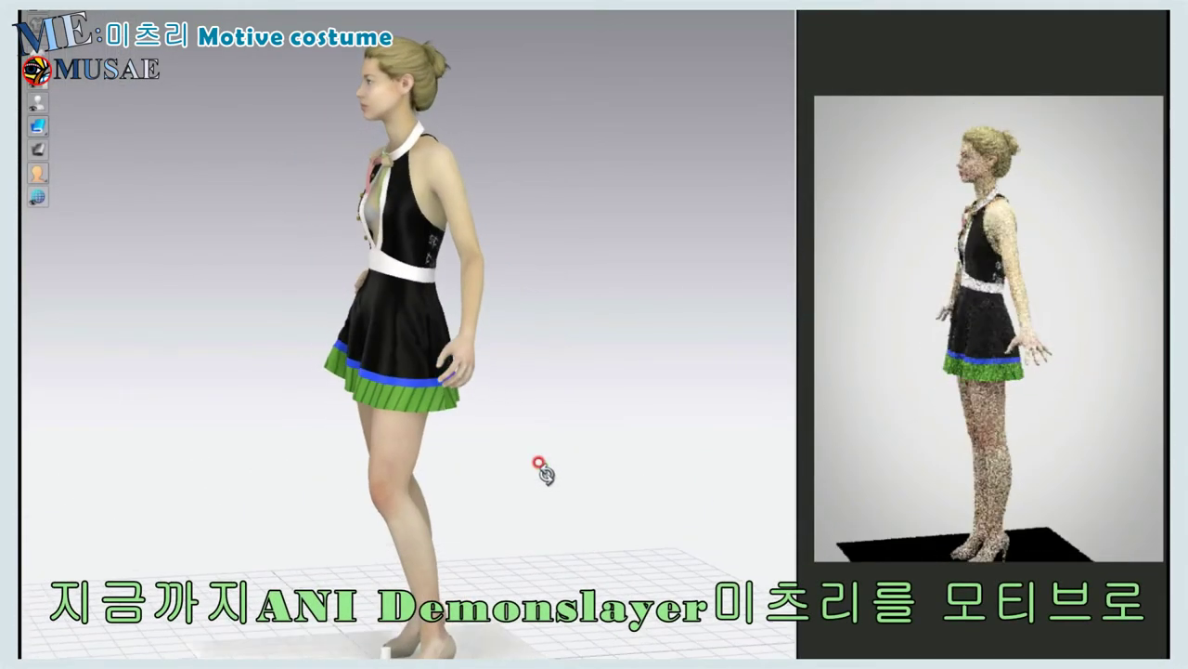
pyautogui.scroll(3, 548, 455)
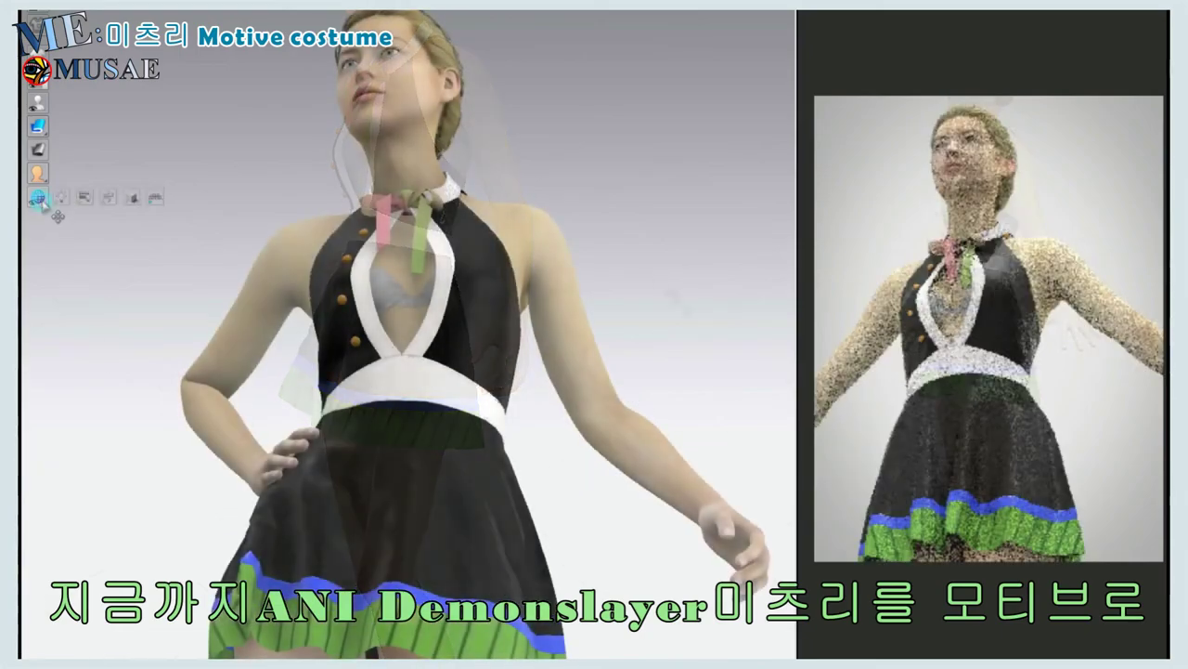
pyautogui.moveTo(594, 510)
pyautogui.mouseDown(button='right')
pyautogui.moveTo(640, 572)
pyautogui.moveTo(637, 557)
pyautogui.mouseUp(button='right')
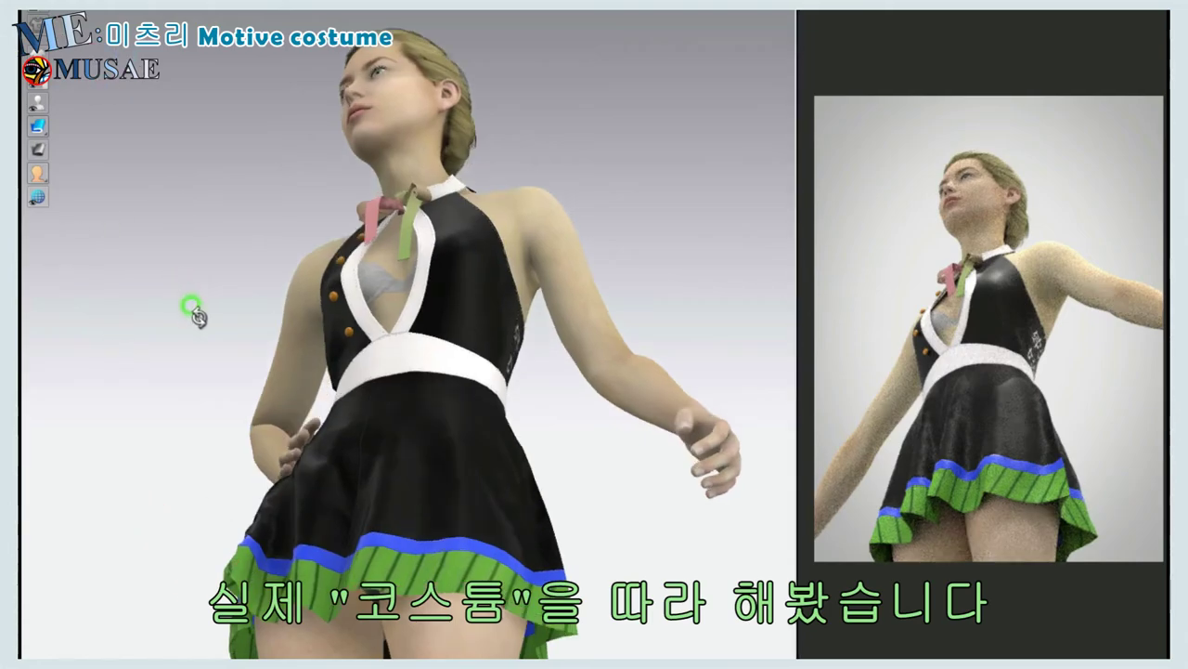
pyautogui.moveTo(191, 310); pyautogui.dragTo(218, 318, button='right')
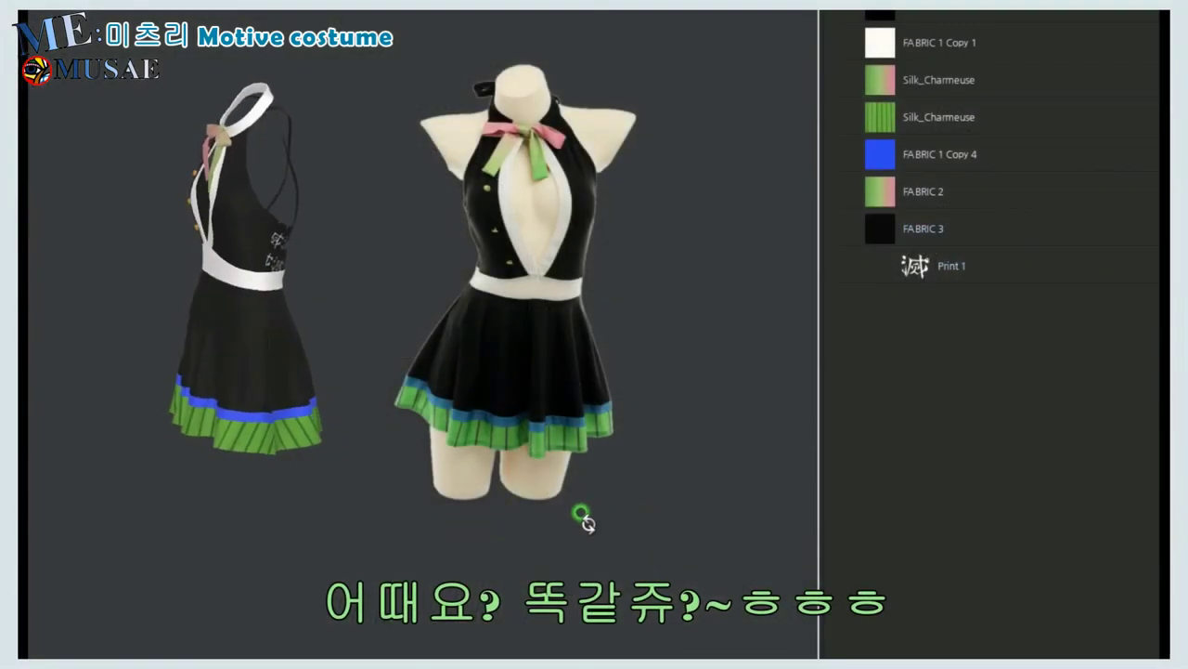
# - Turn the finished dress to face front beside the reference photo
pyautogui.moveTo(581, 514); pyautogui.dragTo(753, 515, button='right')
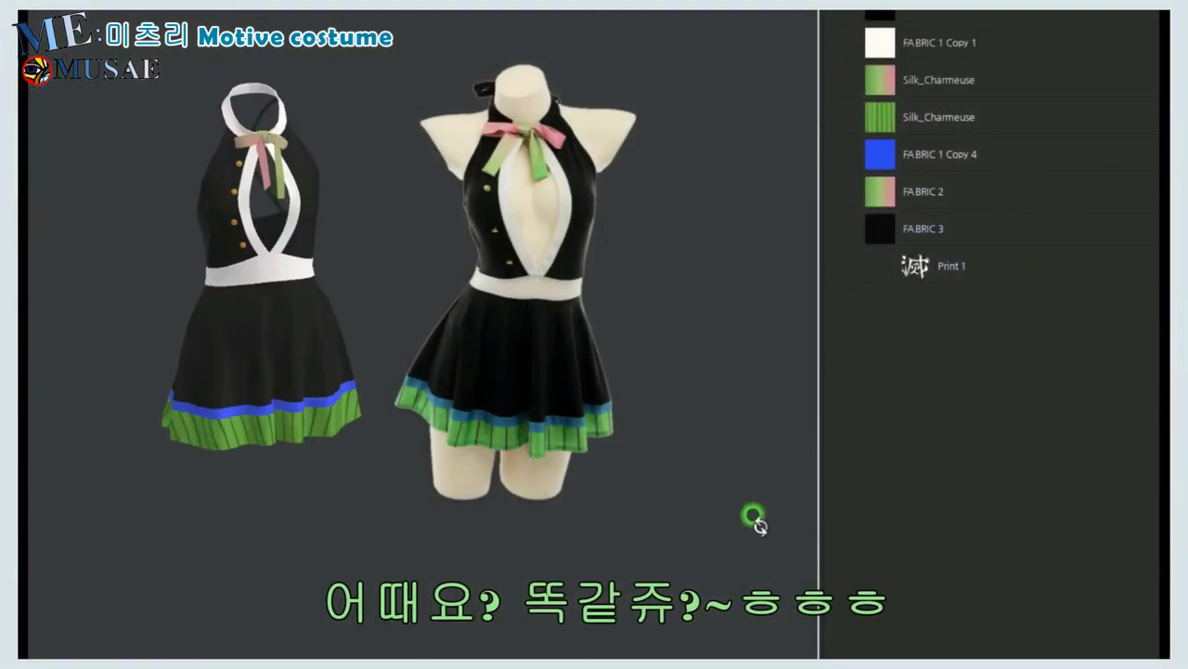